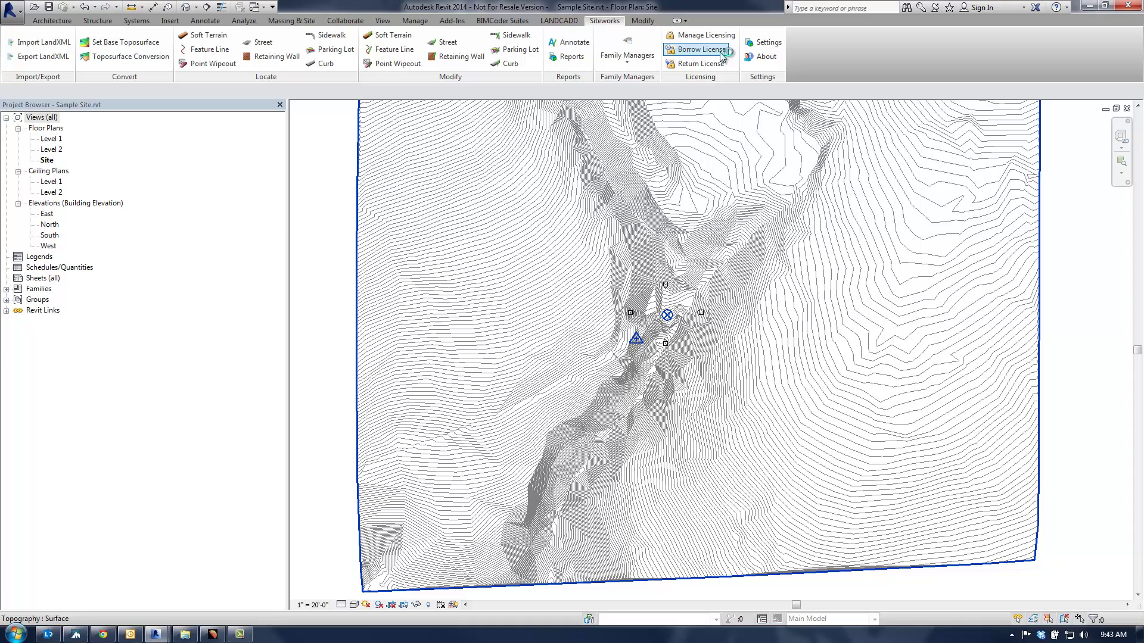
# Review the Siteworks Mass Templates and Mass Creation settings, selecting the Only Create Masses option.
pyautogui.click(763, 43)
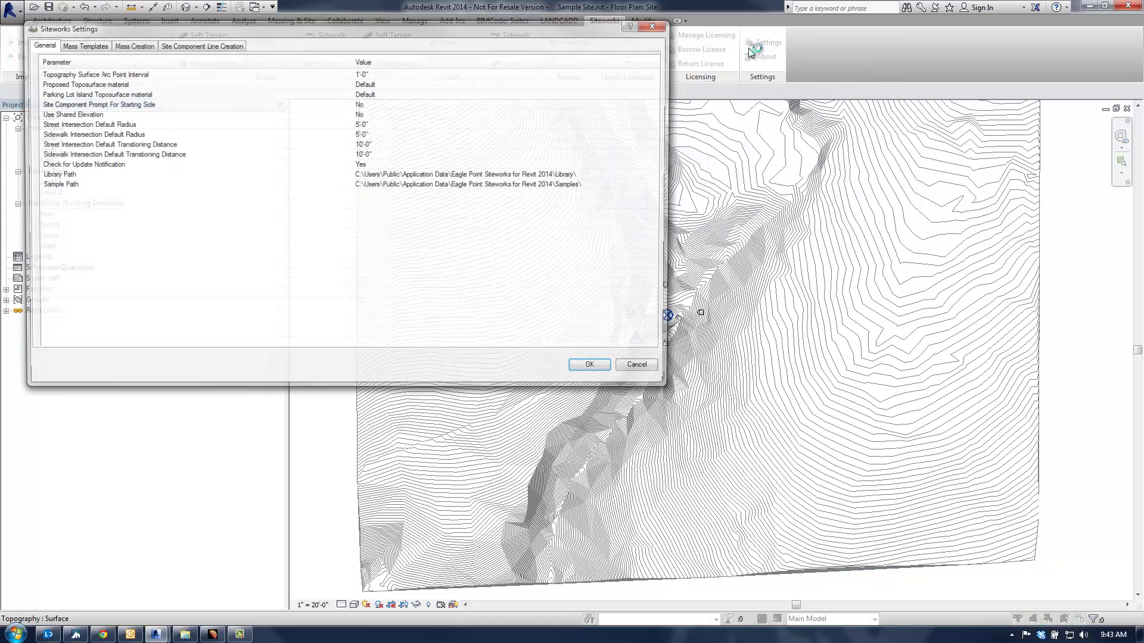
pyautogui.click(83, 45)
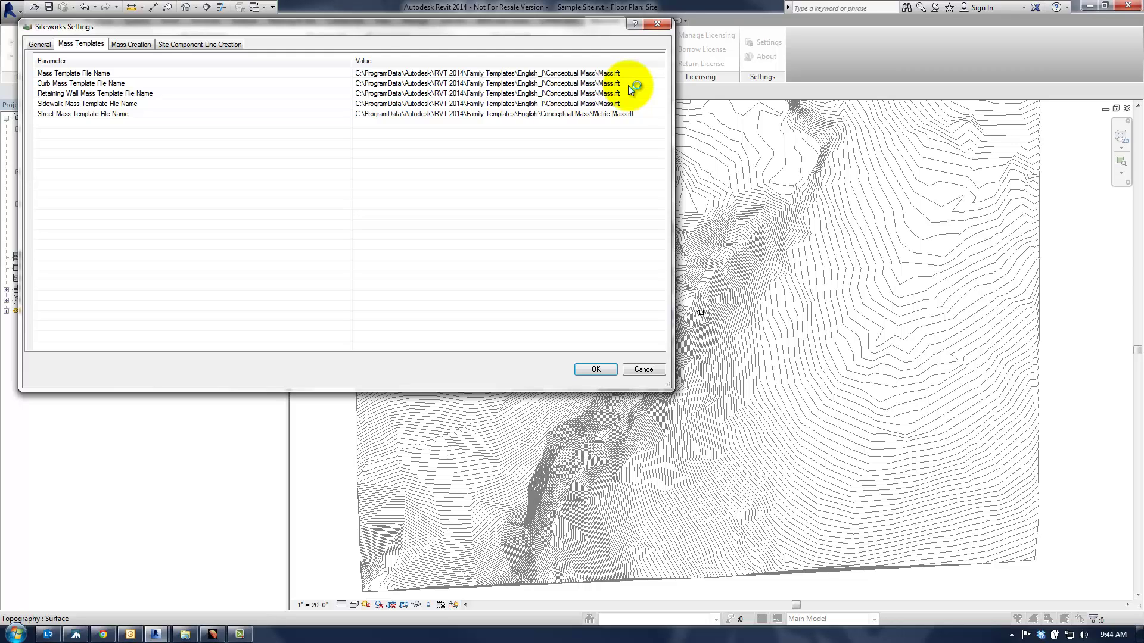
pyautogui.click(125, 45)
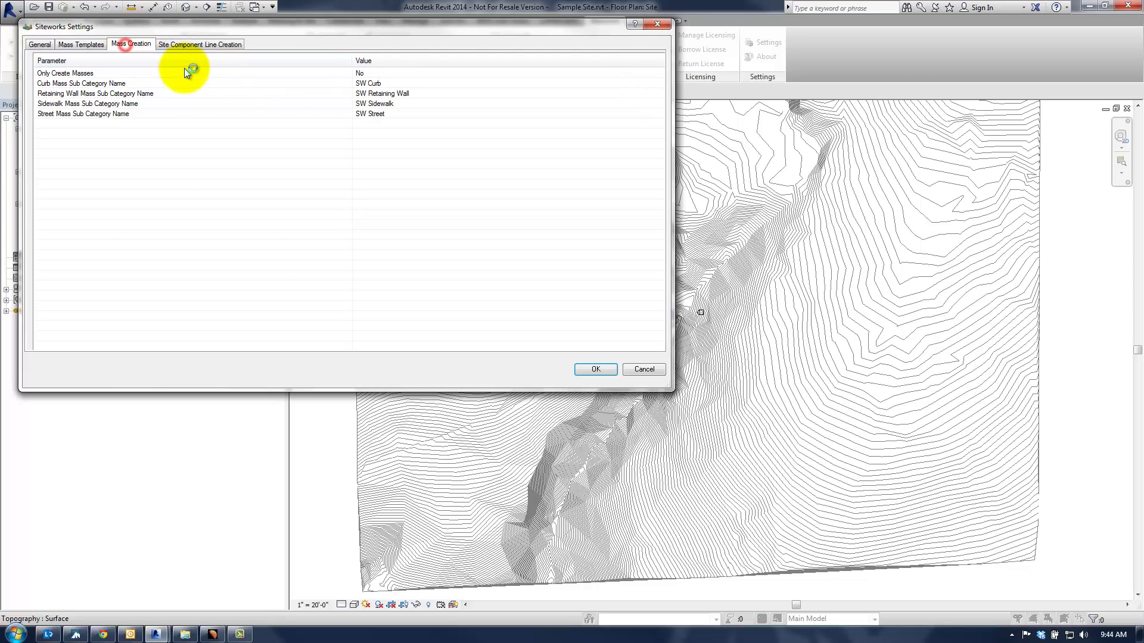
pyautogui.click(392, 74)
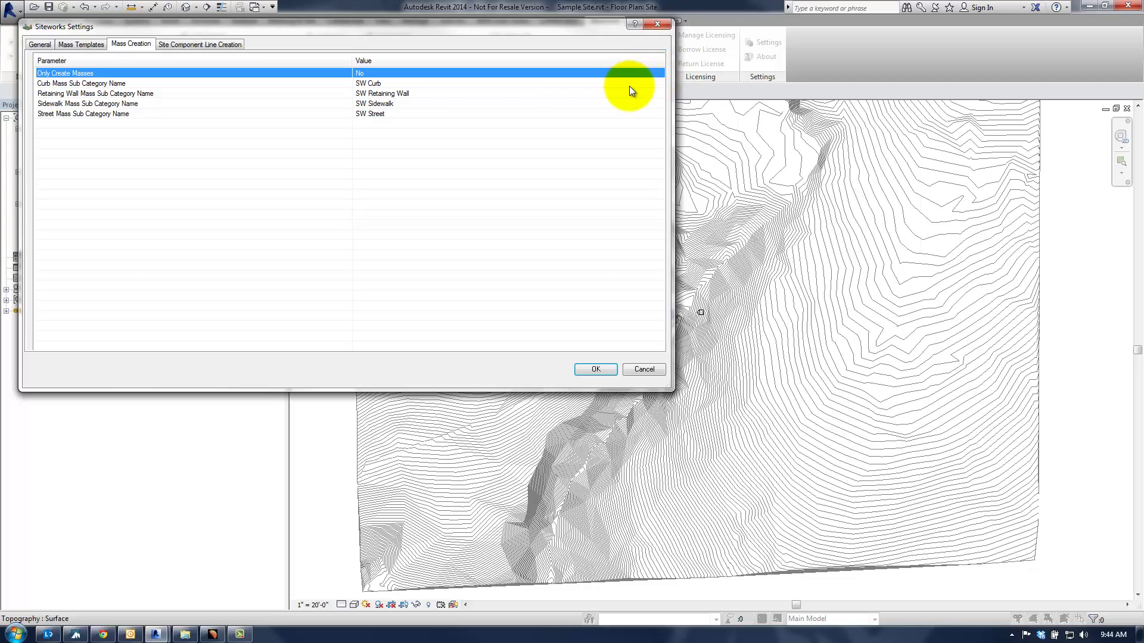
# Accept Siteworks Settings and draw one straight DL detail line north–south across the left of the site.
pyautogui.click(596, 370)
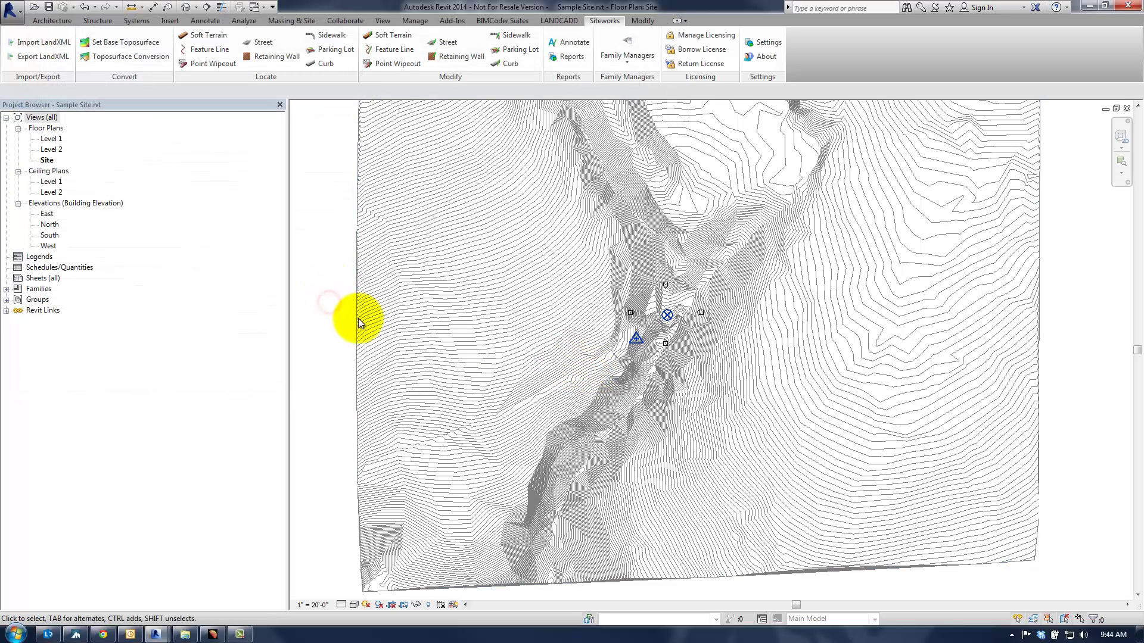
pyautogui.press('d')
pyautogui.press('l')
pyautogui.click(471, 501)
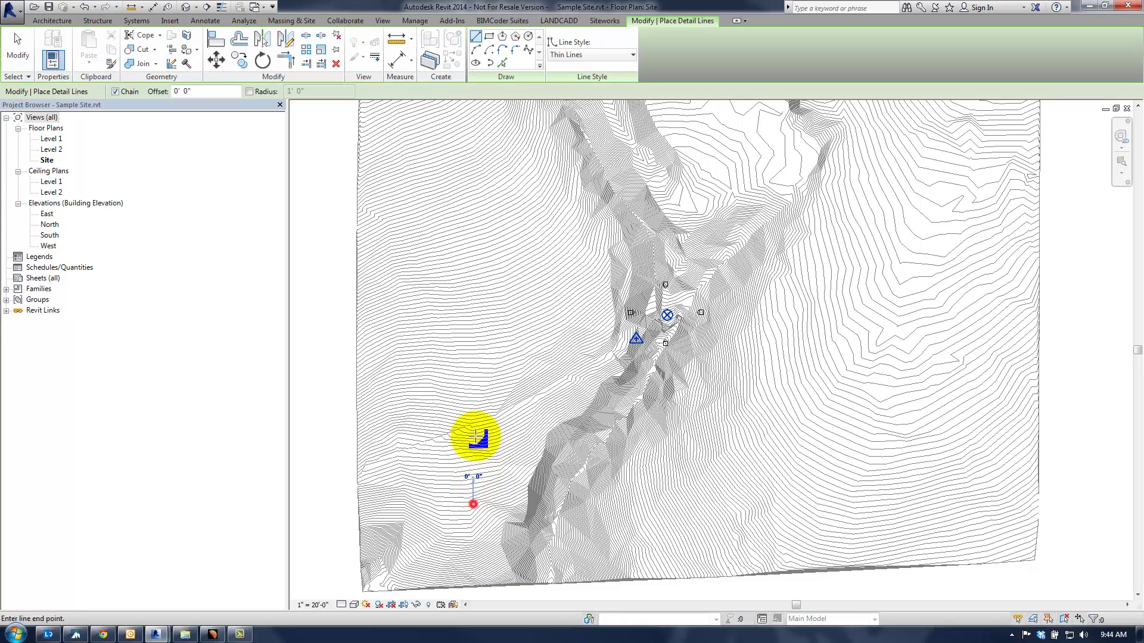
pyautogui.click(492, 267)
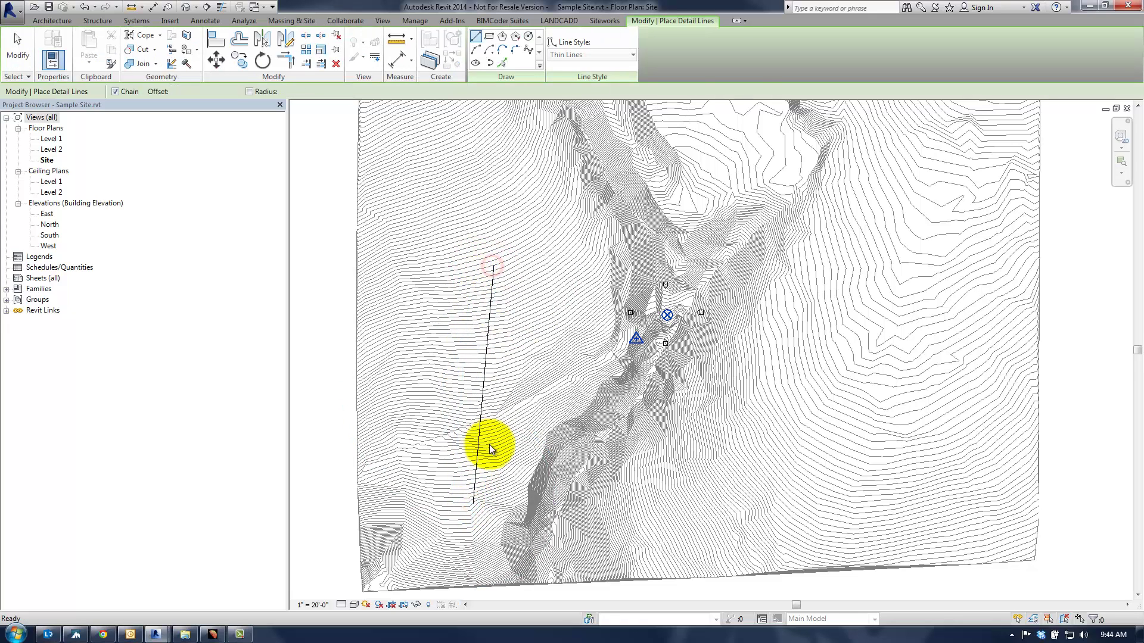
pyautogui.press('Escape')
pyautogui.press('Escape')
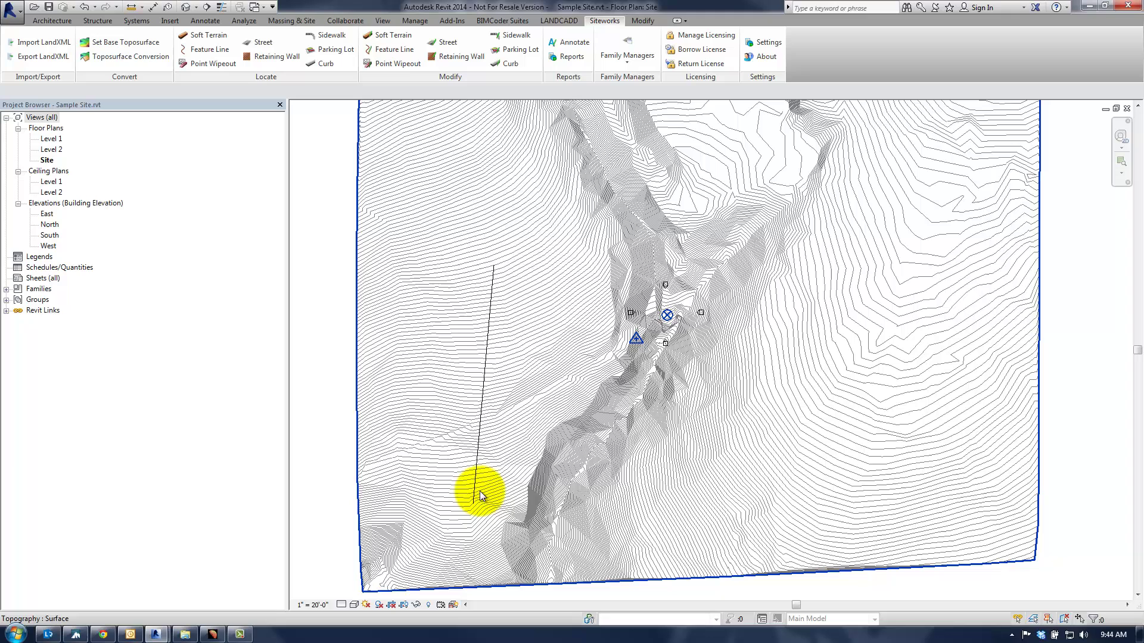
# Start a Siteworks curb with Original Ground confirmed as the base toposurface.
pyautogui.press('Escape')
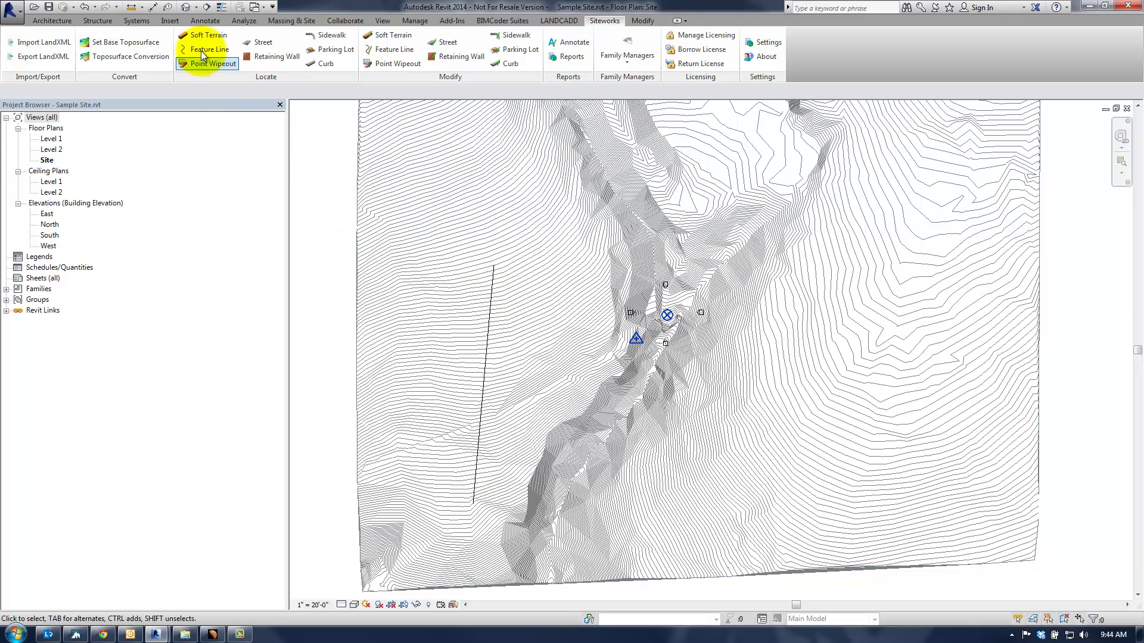
pyautogui.click(325, 67)
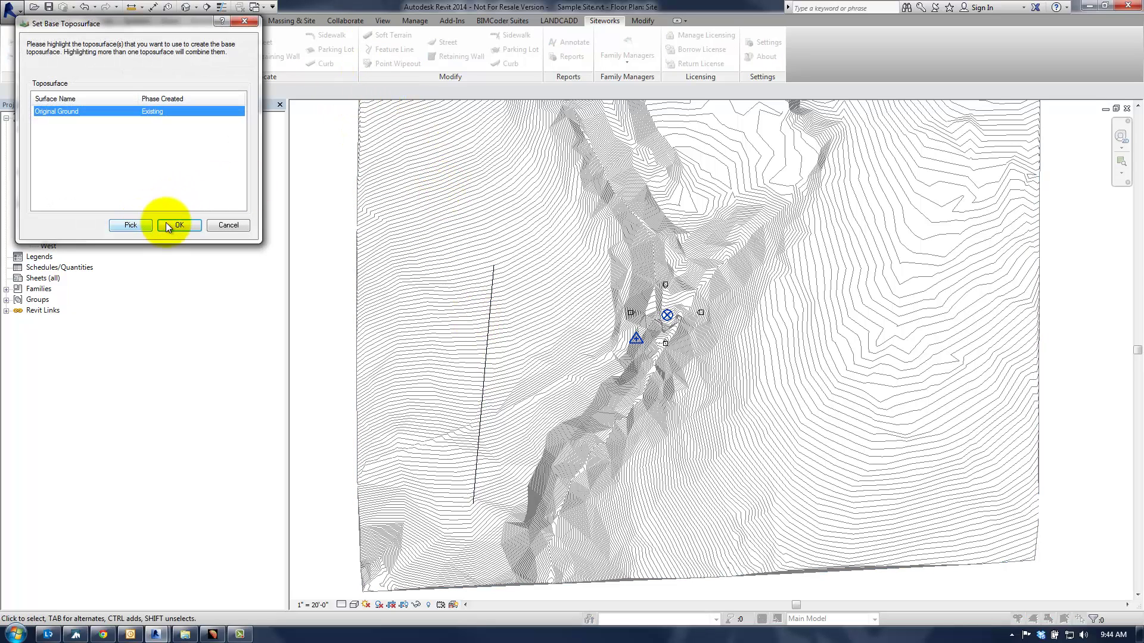
pyautogui.click(179, 226)
pyautogui.click(223, 80)
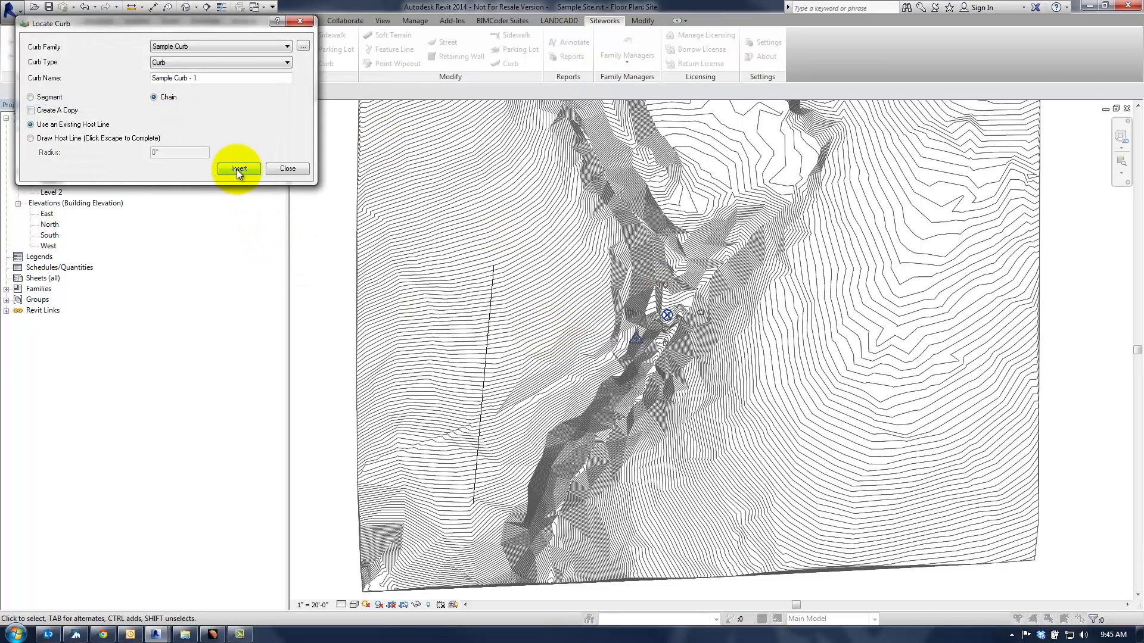
# Host the curb on the detail line with its face side, associated with Proposed Toposurface, shown in all views.
pyautogui.click(237, 169)
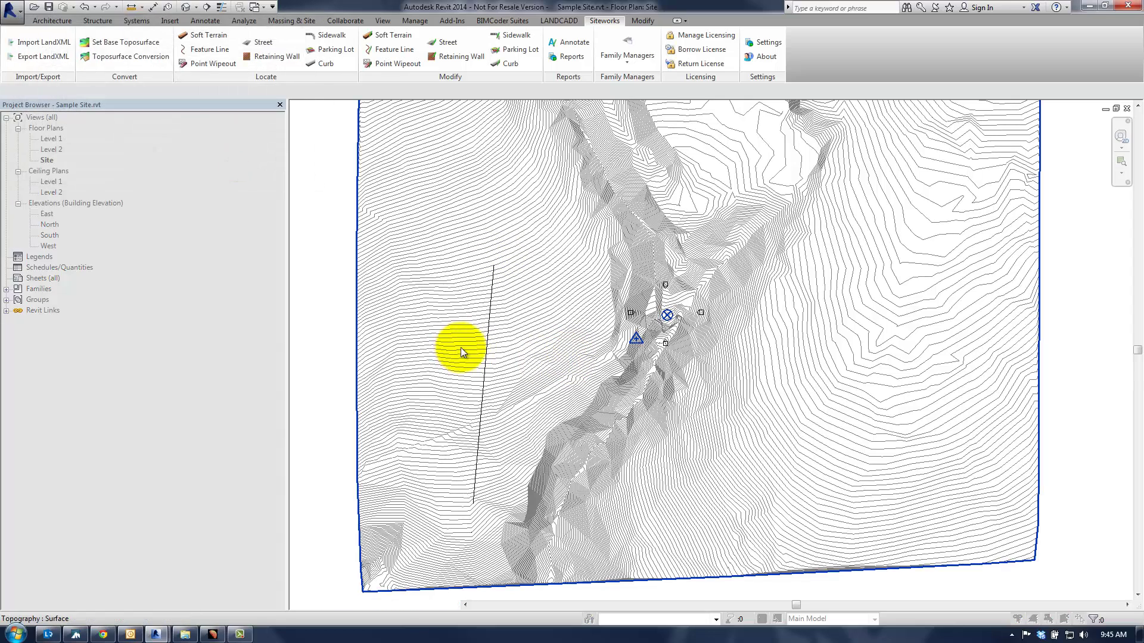
pyautogui.click(486, 349)
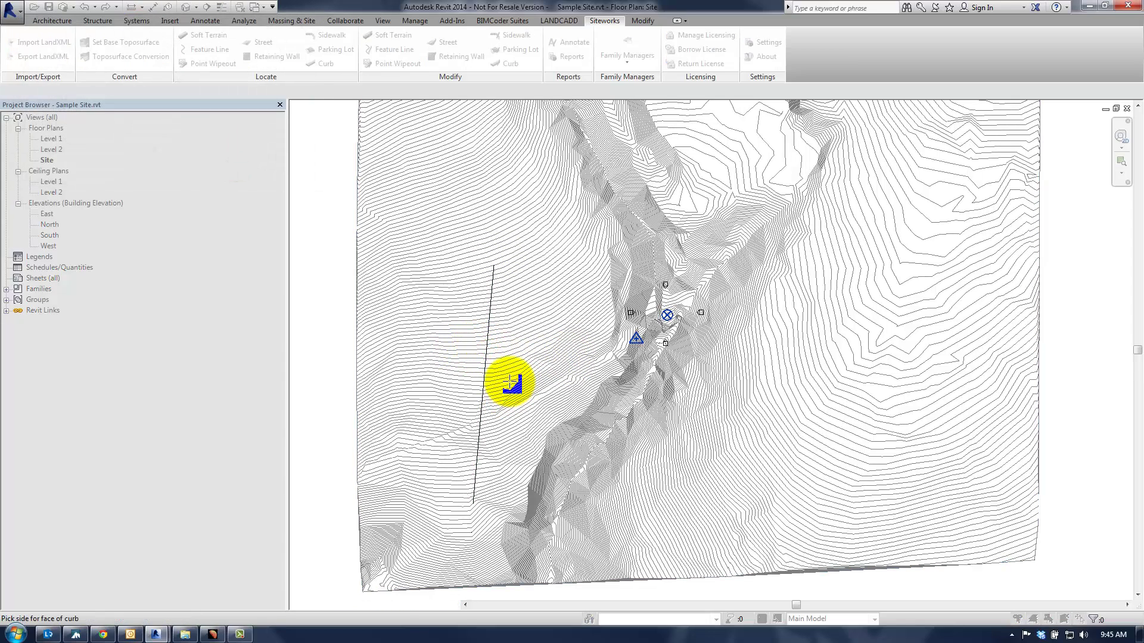
pyautogui.click(503, 371)
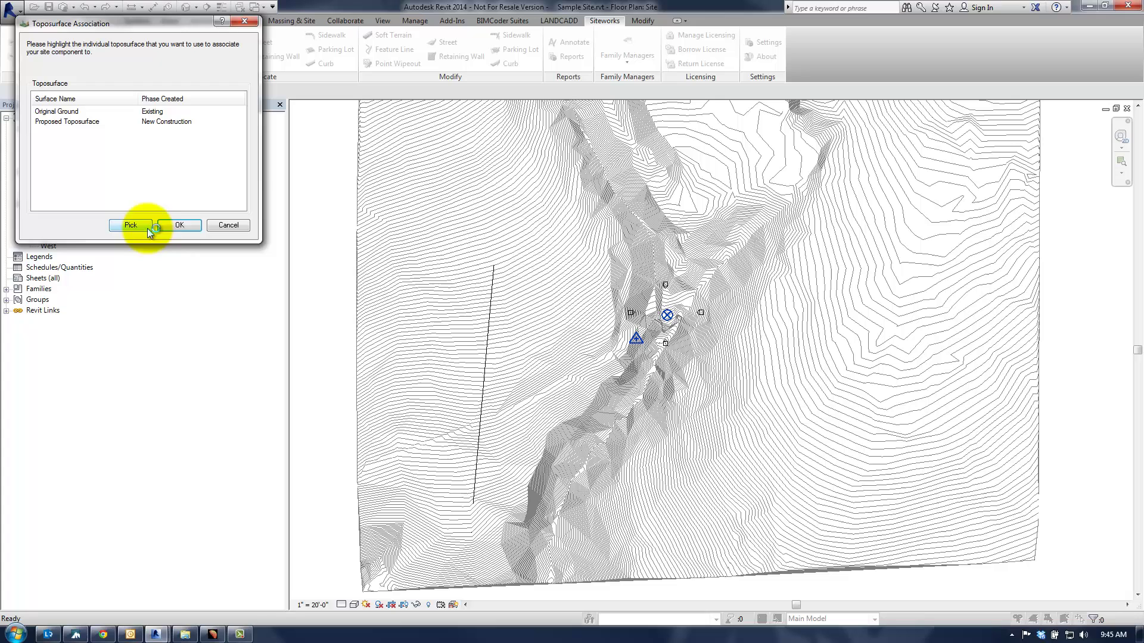
pyautogui.click(79, 121)
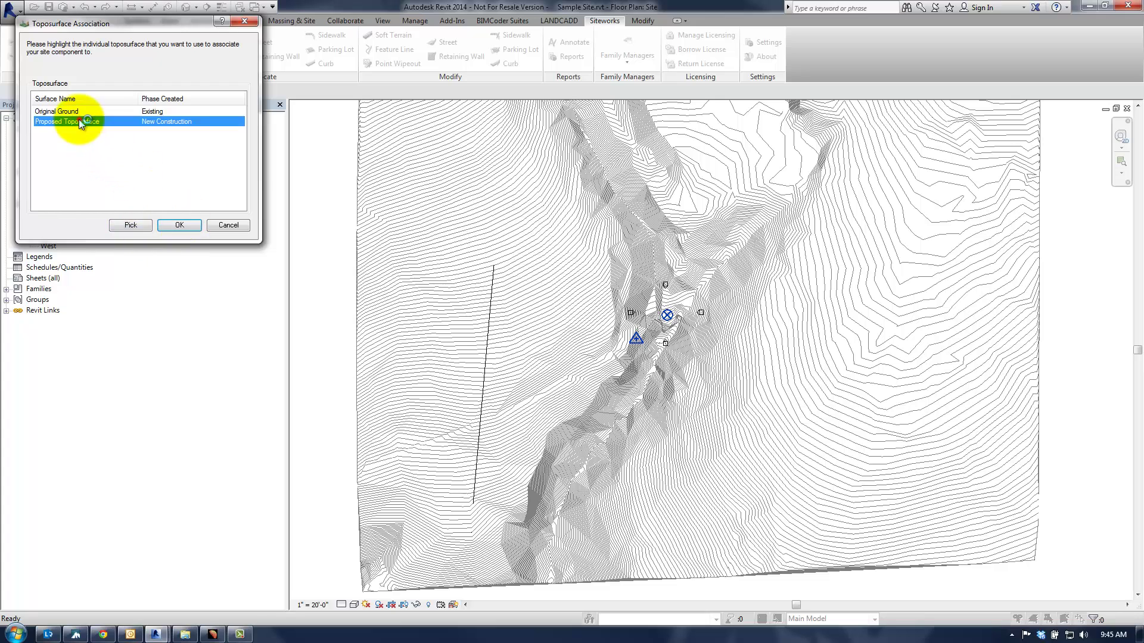
pyautogui.click(179, 225)
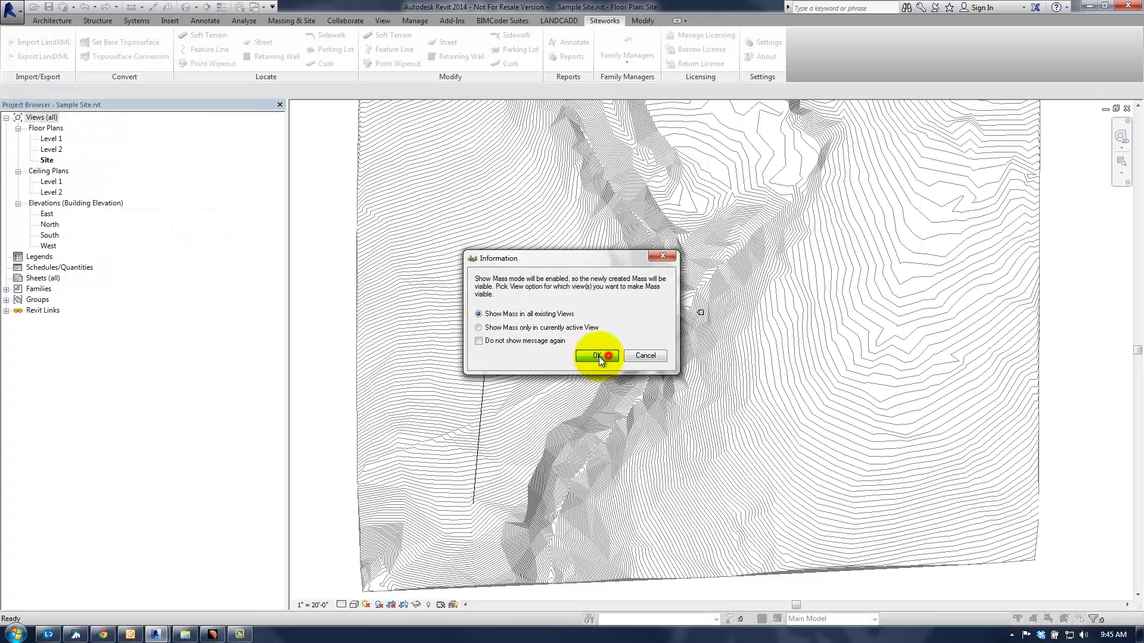
pyautogui.click(597, 356)
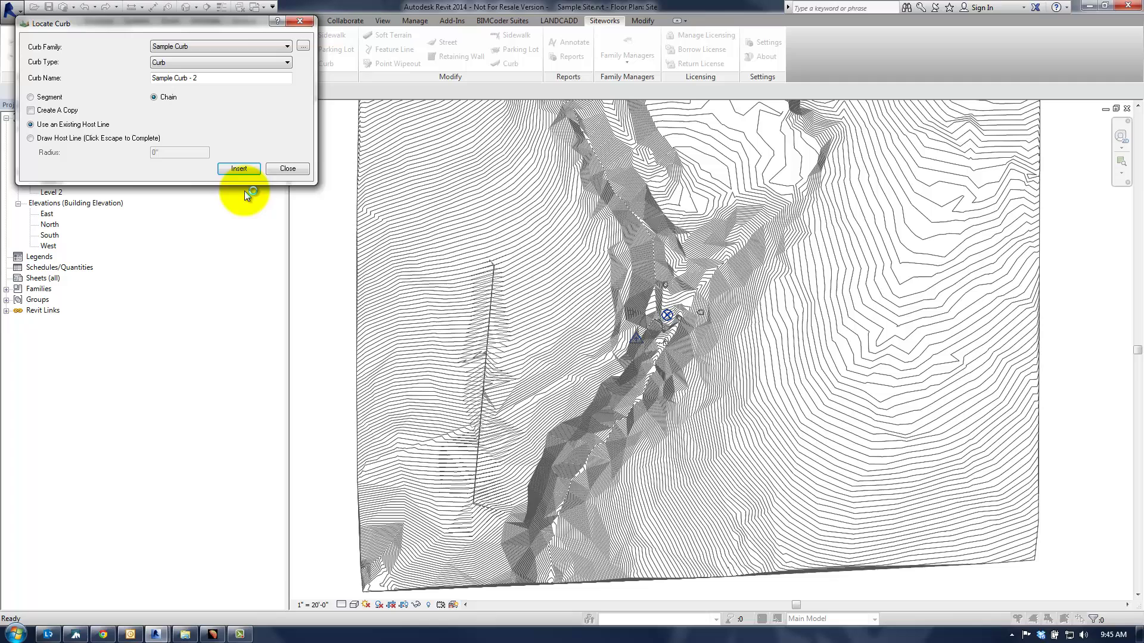
# Close Locate Curb and apply a Show New phase filter to the Site plan.
pyautogui.click(286, 169)
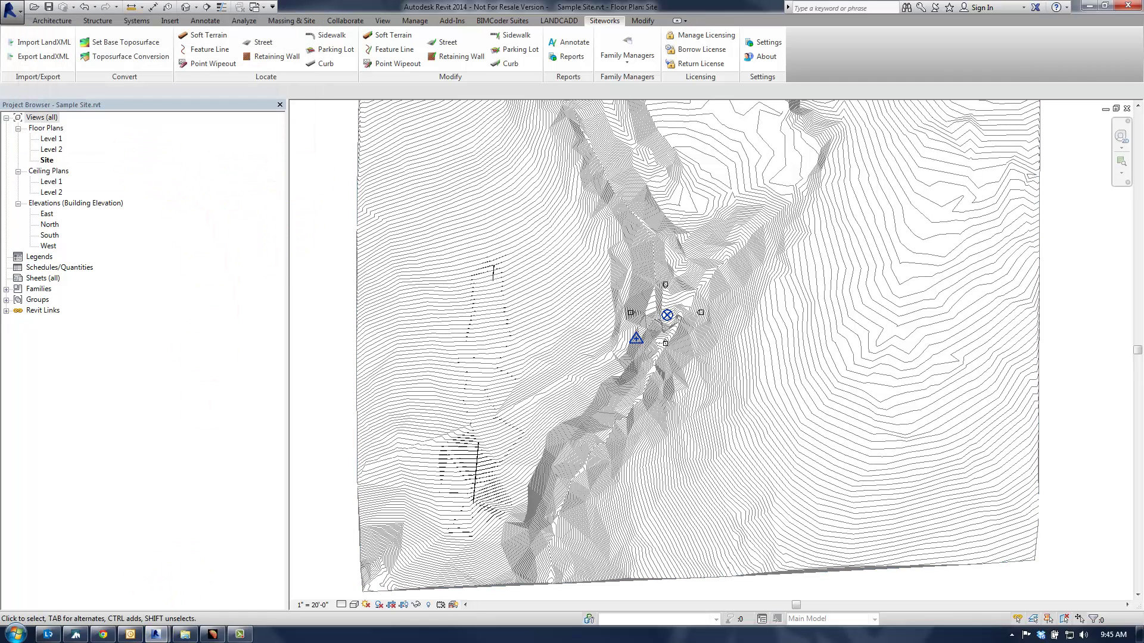
pyautogui.click(128, 603)
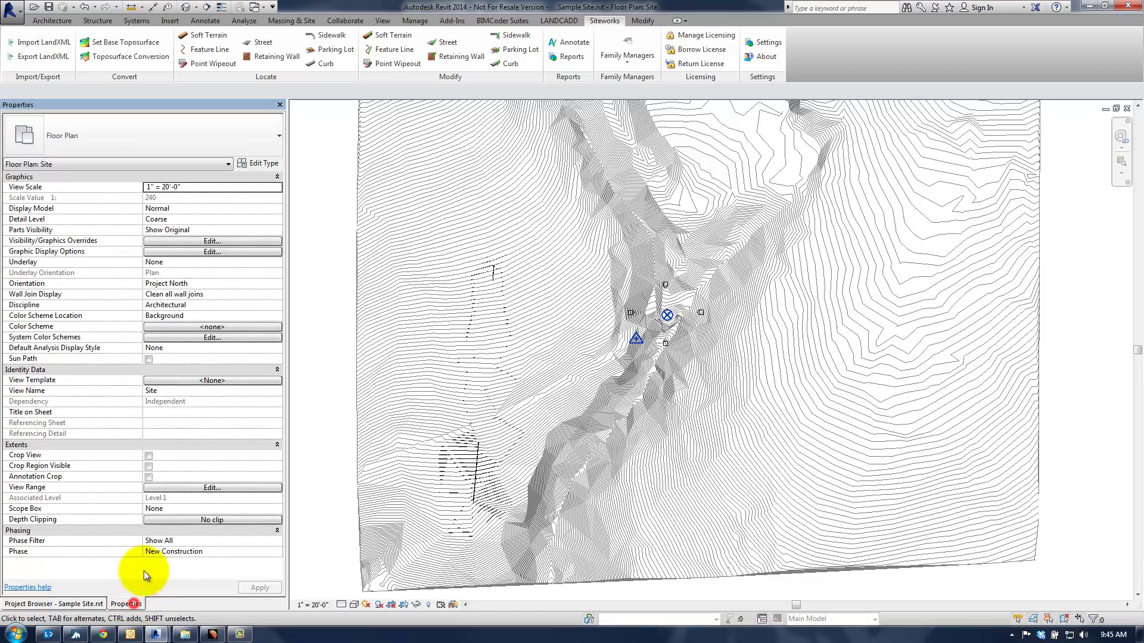
pyautogui.click(223, 540)
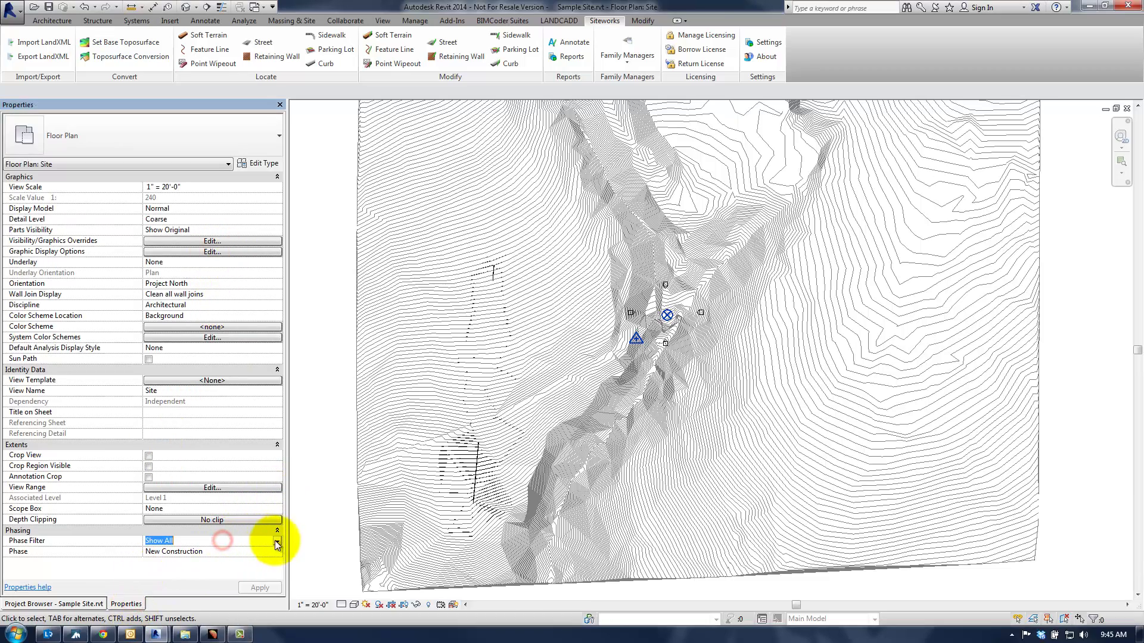
pyautogui.click(278, 541)
pyautogui.click(185, 586)
pyautogui.click(255, 587)
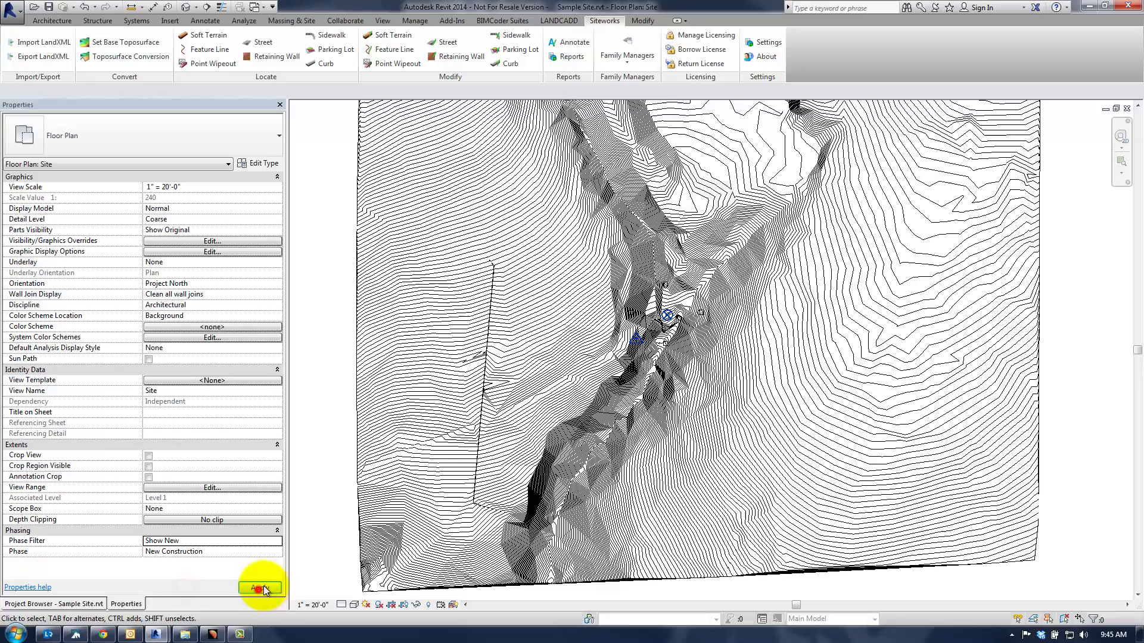
pyautogui.scroll(5, 481, 397)
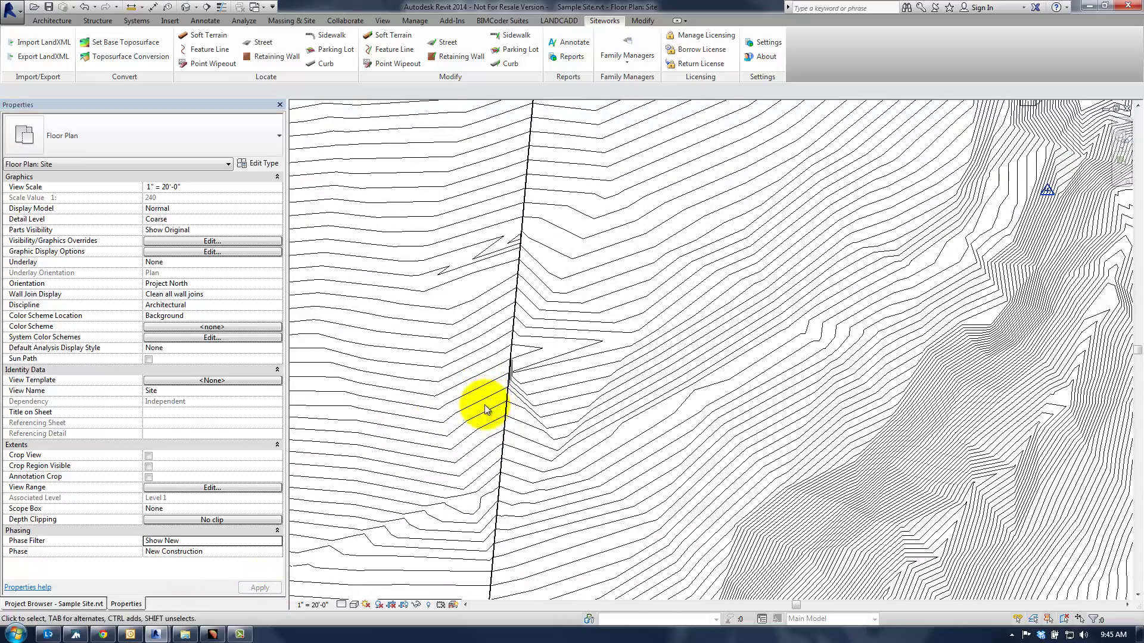
pyautogui.scroll(-3, 487, 406)
pyautogui.scroll(-1, 485, 417)
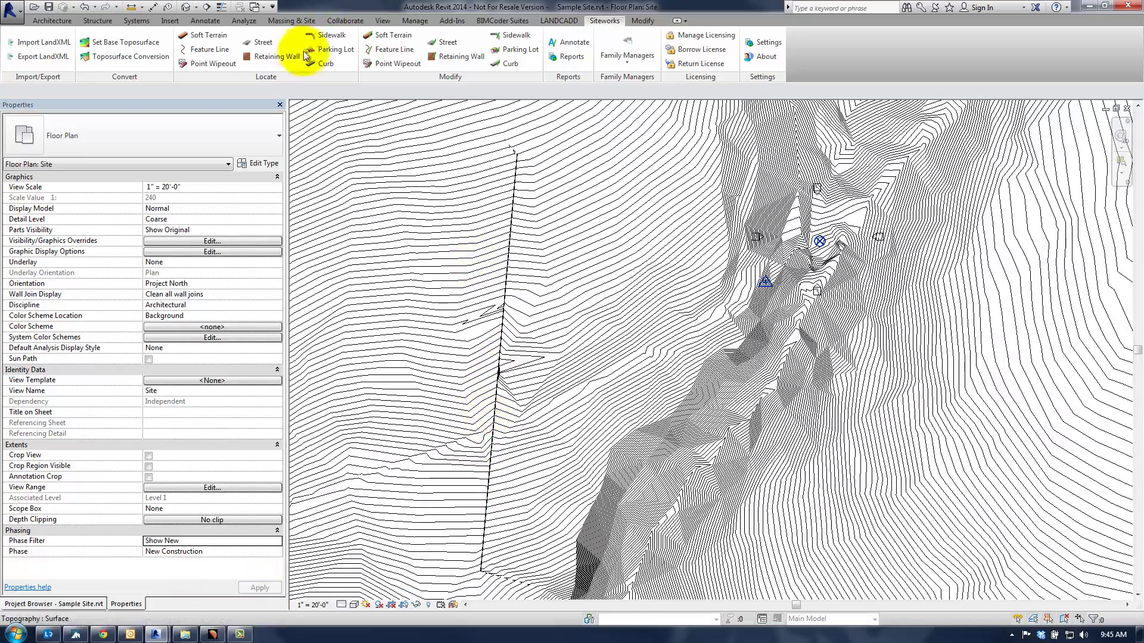
# Orbit the default 3D view along the curb line, then undo the last two commands.
pyautogui.click(186, 11)
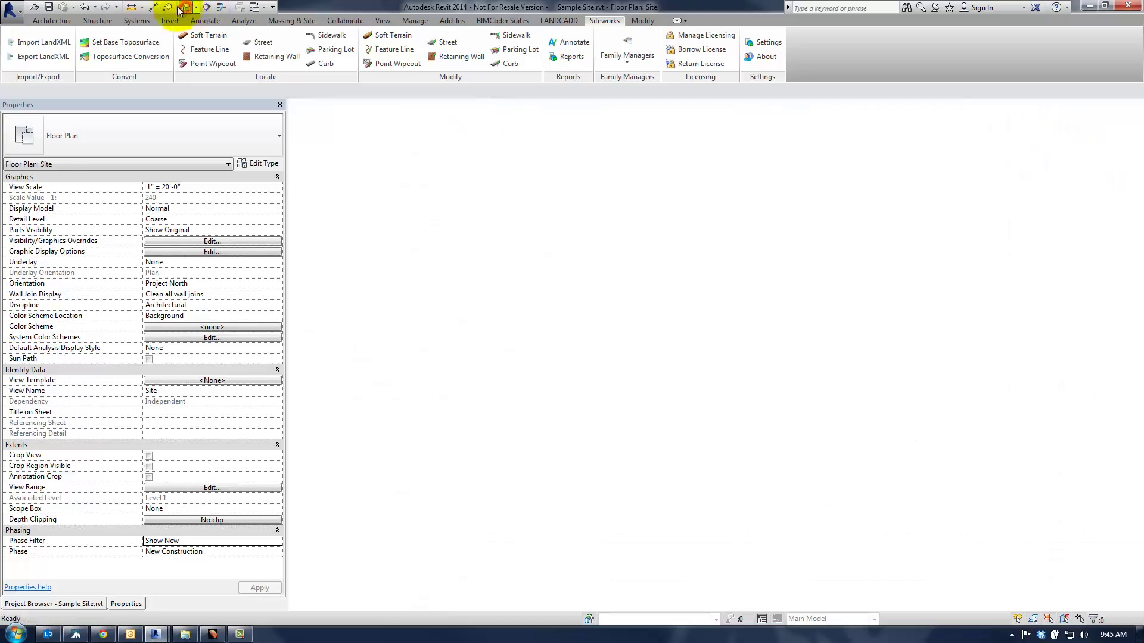
pyautogui.scroll(5, 600, 314)
pyautogui.keyDown('shift'); pyautogui.moveTo(542, 374); pyautogui.dragTo(524, 327, button='middle'); pyautogui.keyUp('shift')
pyautogui.moveTo(635, 260); pyautogui.dragTo(453, 325, button='middle')
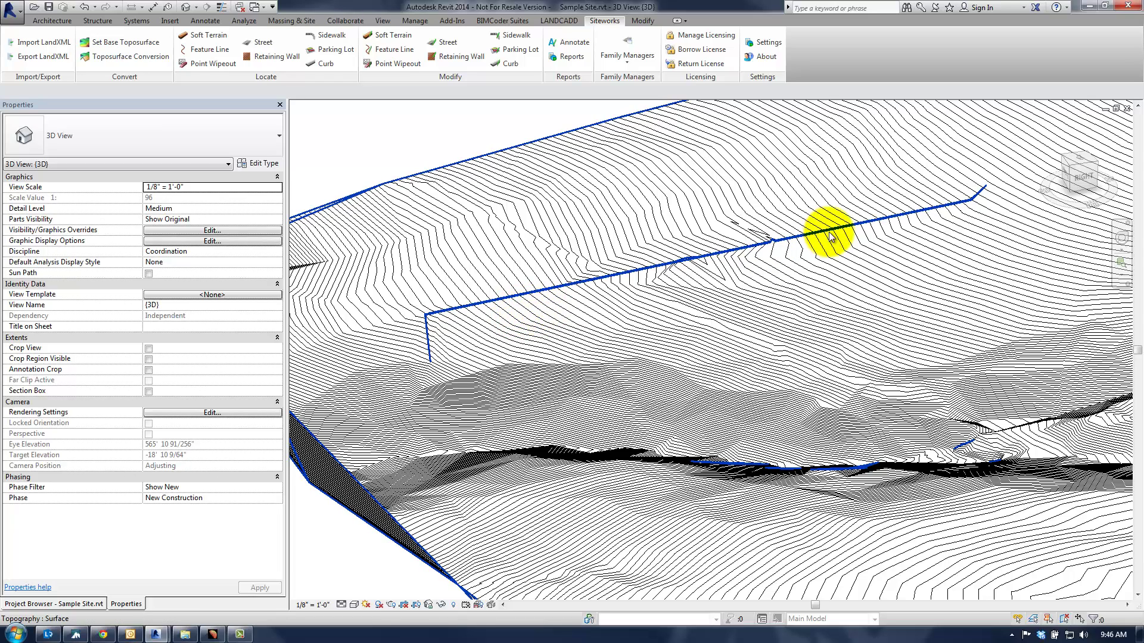
pyautogui.click(95, 8)
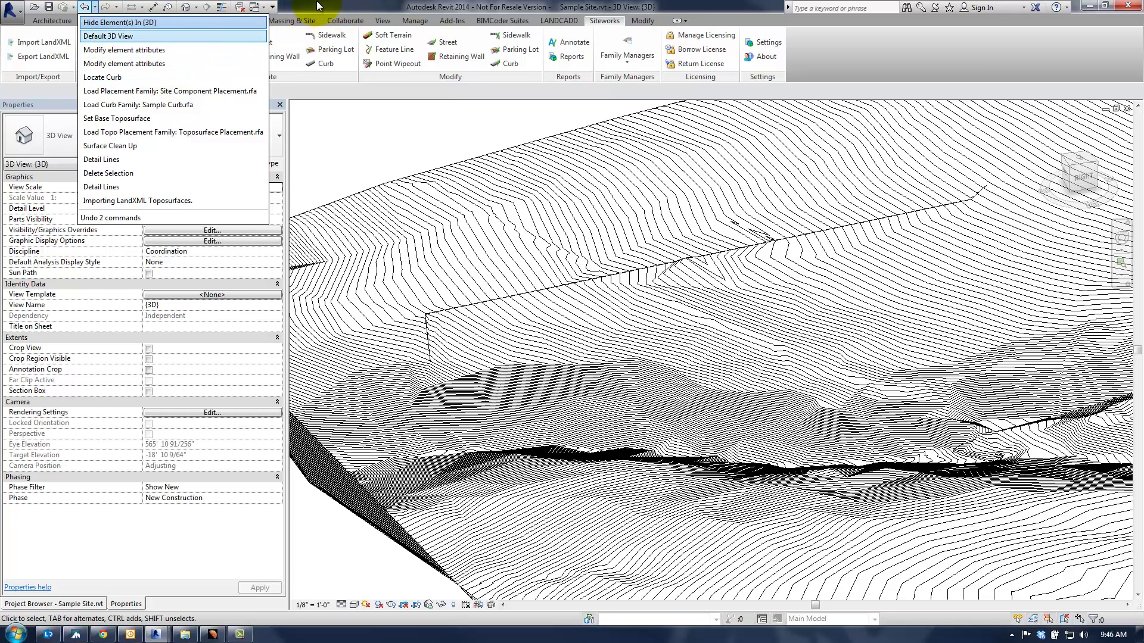
pyautogui.click(119, 36)
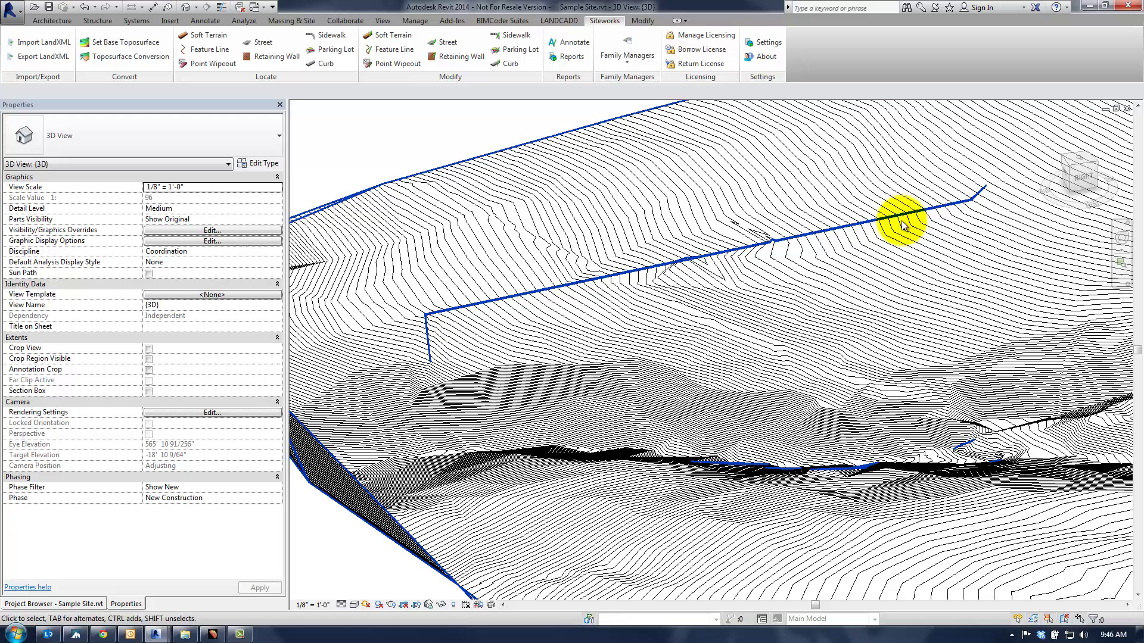
# Open the Site floor plan from the Project Browser.
pyautogui.click(52, 606)
pyautogui.doubleClick(49, 162)
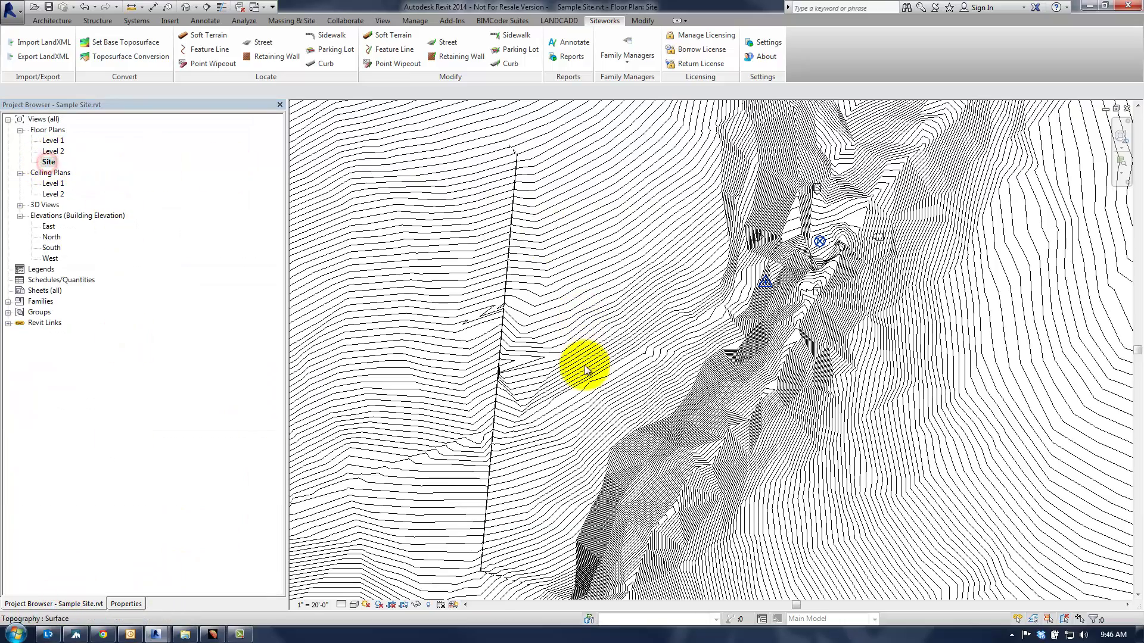
pyautogui.scroll(-5, 586, 369)
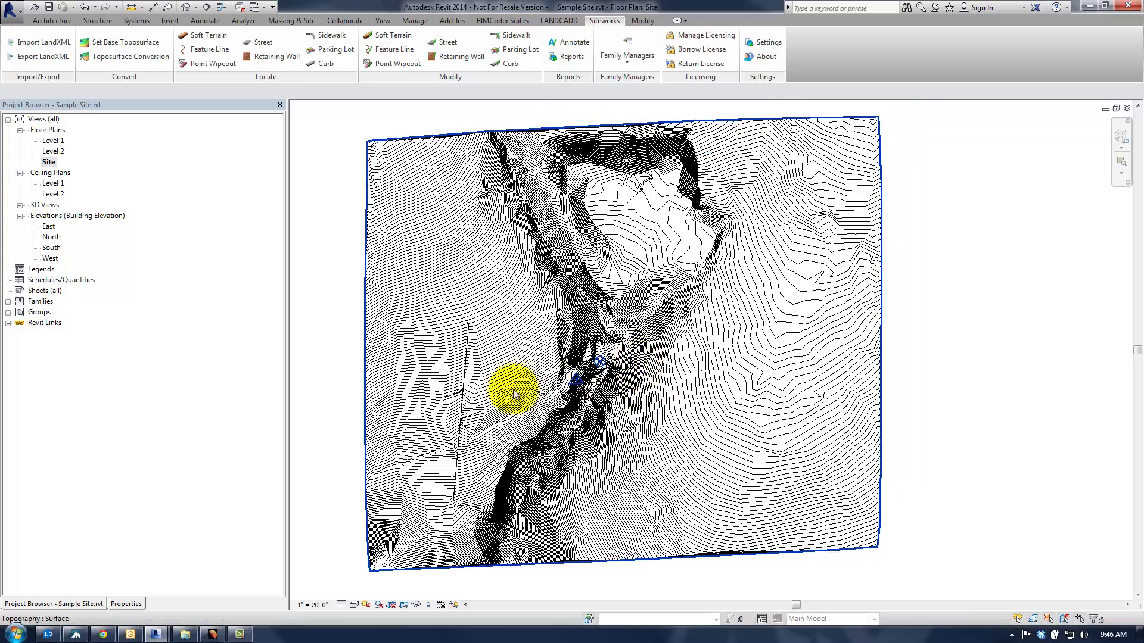
pyautogui.scroll(2, 514, 393)
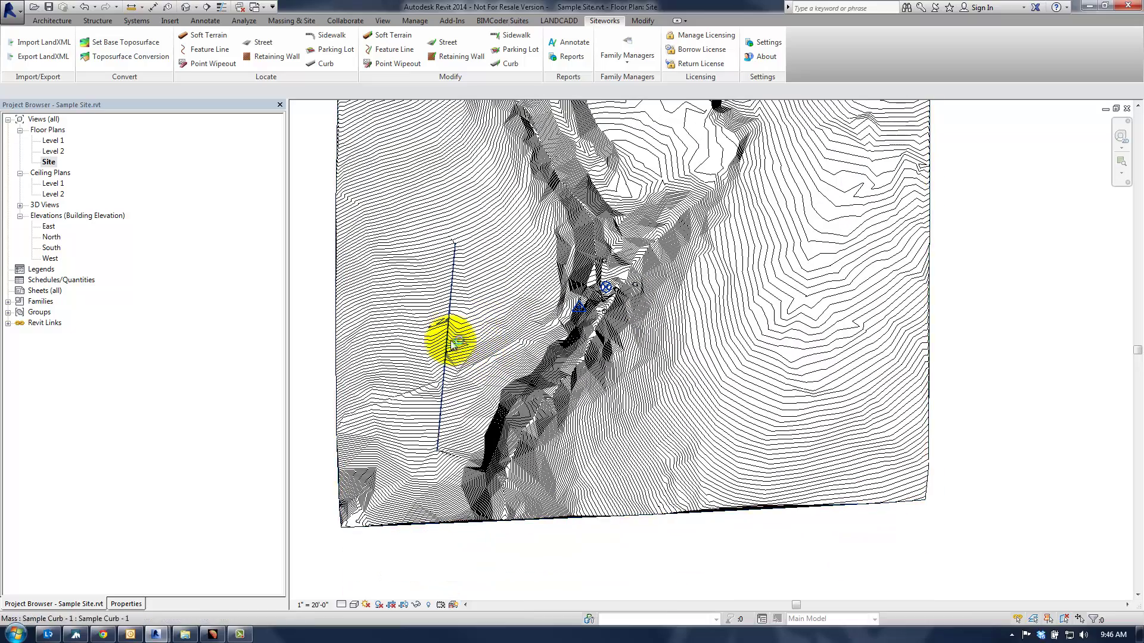
# Start a DL detail line in the southwest and add vertices up the western slope.
pyautogui.press('d')
pyautogui.press('l')
pyautogui.scroll(2, 398, 440)
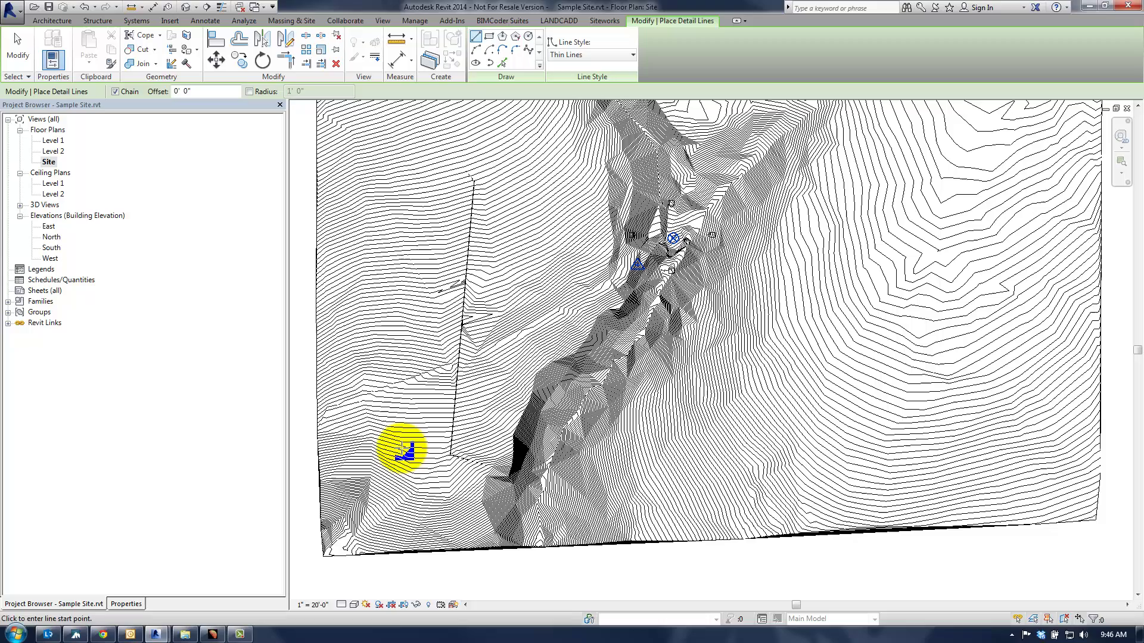
pyautogui.click(401, 450)
pyautogui.scroll(1, 413, 417)
pyautogui.scroll(1, 413, 417)
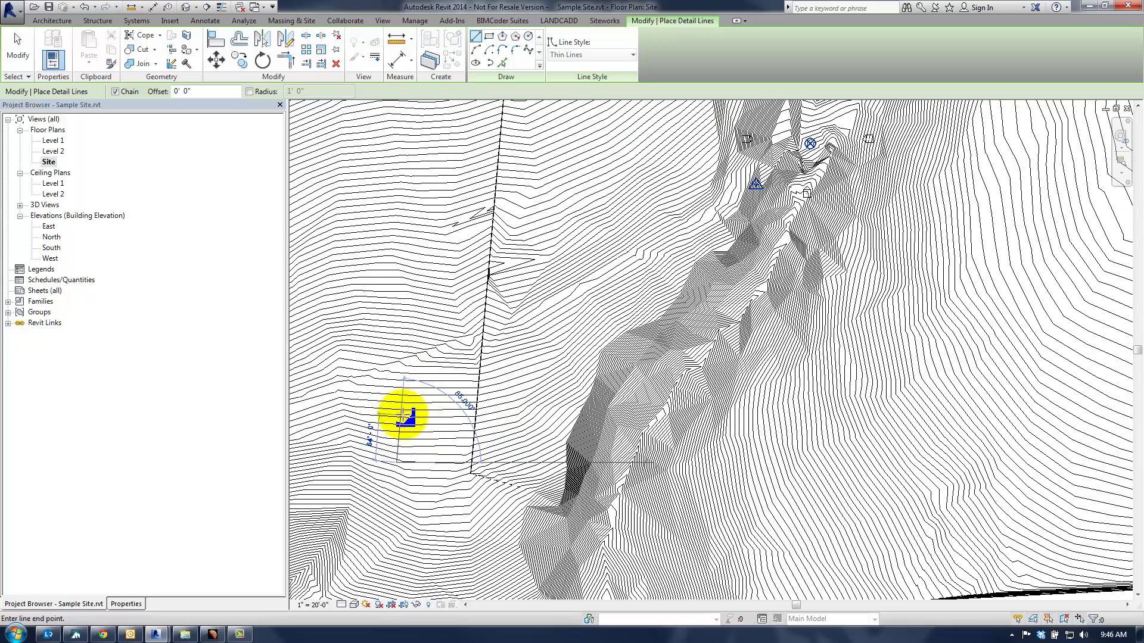
pyautogui.click(400, 417)
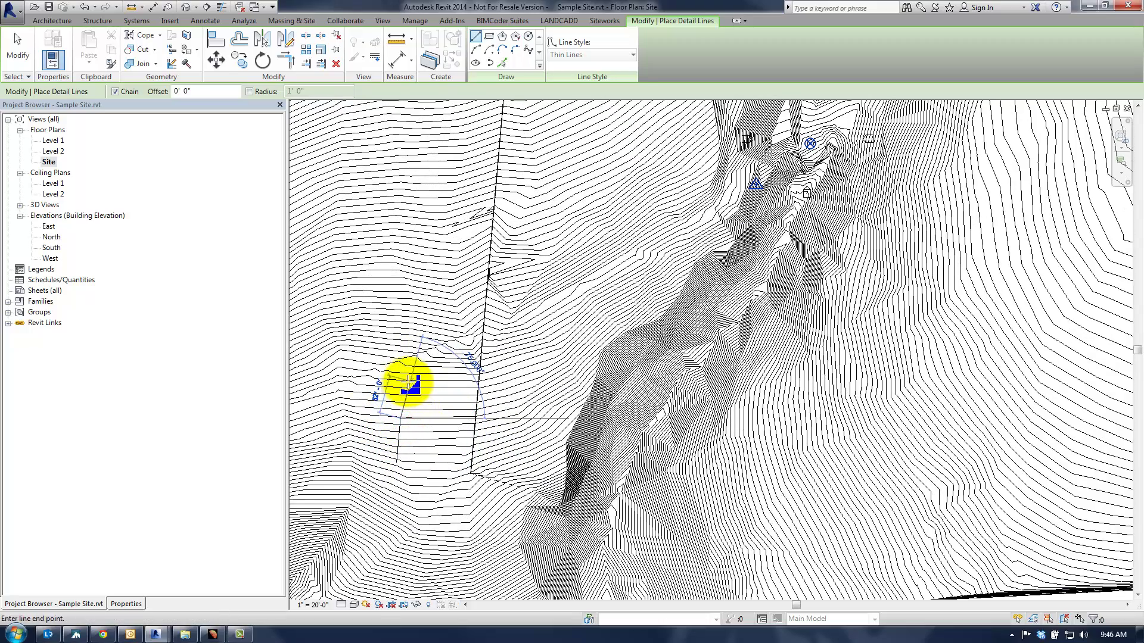
pyautogui.click(404, 381)
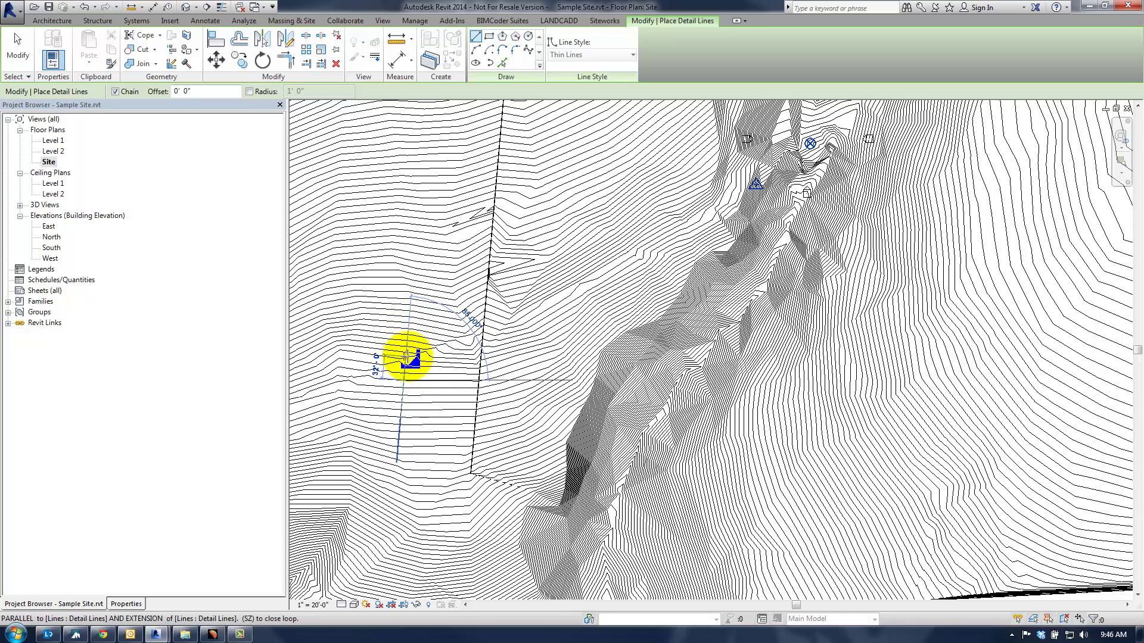
pyautogui.click(410, 322)
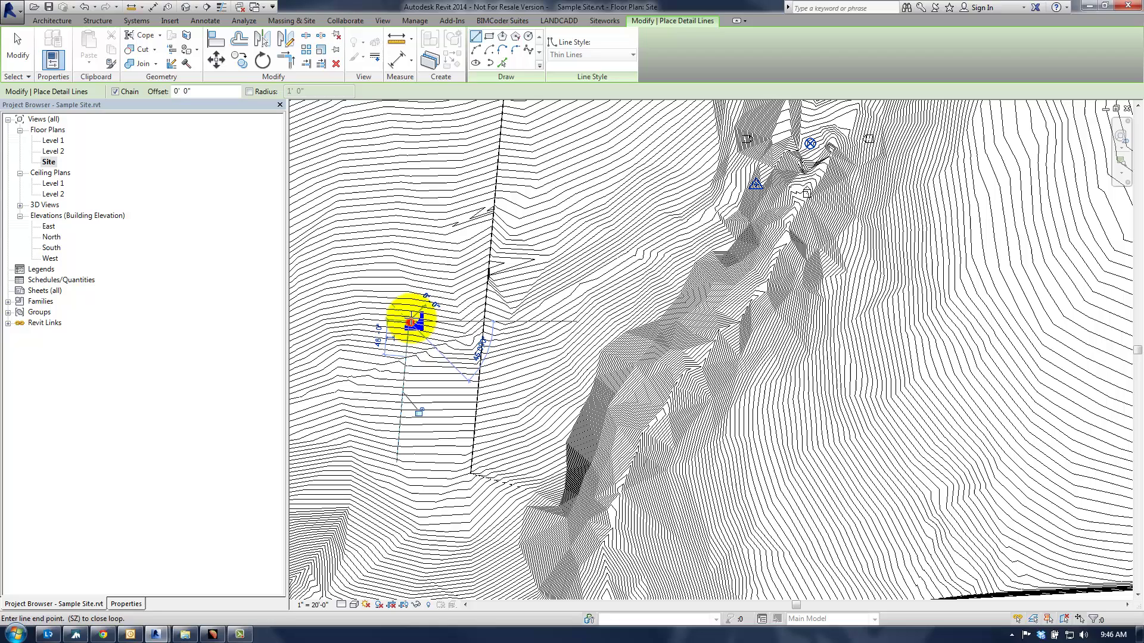
pyautogui.click(413, 289)
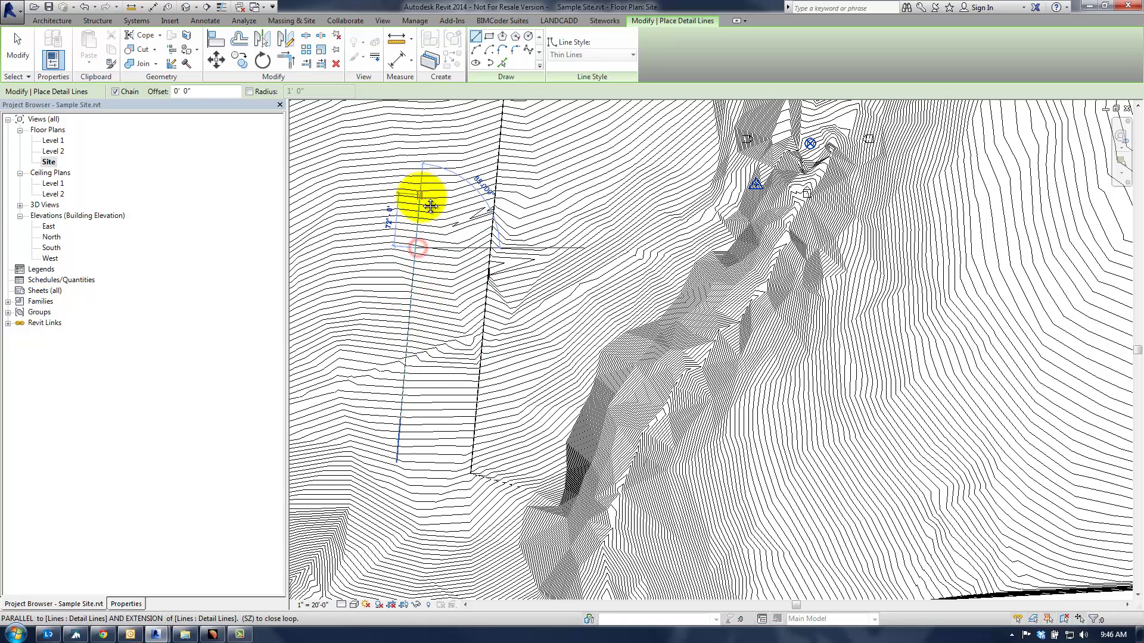
# Extend the detail line with vertices into the northern site, then finish it.
pyautogui.moveTo(421, 199); pyautogui.dragTo(413, 255, button='middle')
pyautogui.click(416, 251)
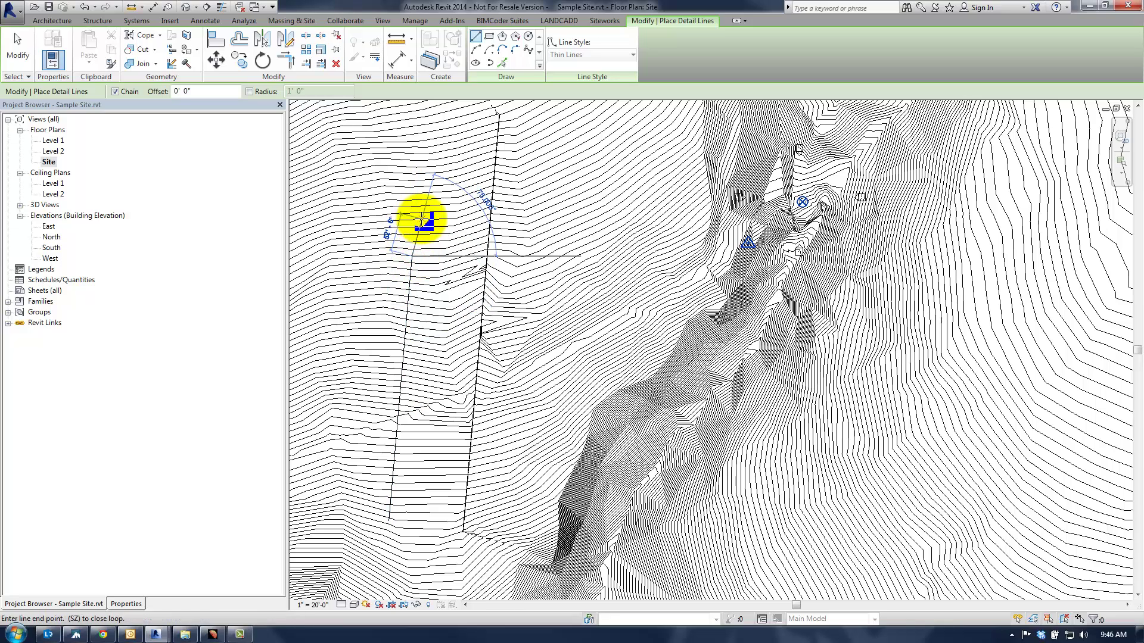
pyautogui.click(419, 219)
pyautogui.moveTo(414, 189); pyautogui.dragTo(404, 230, button='middle')
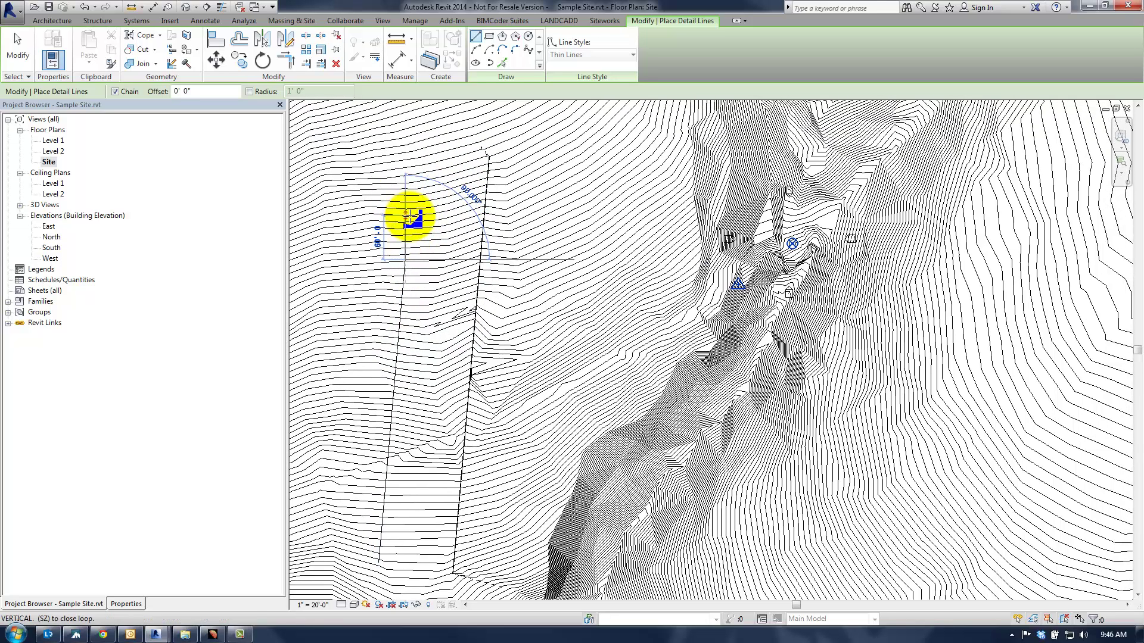
pyautogui.click(412, 215)
pyautogui.press('Escape')
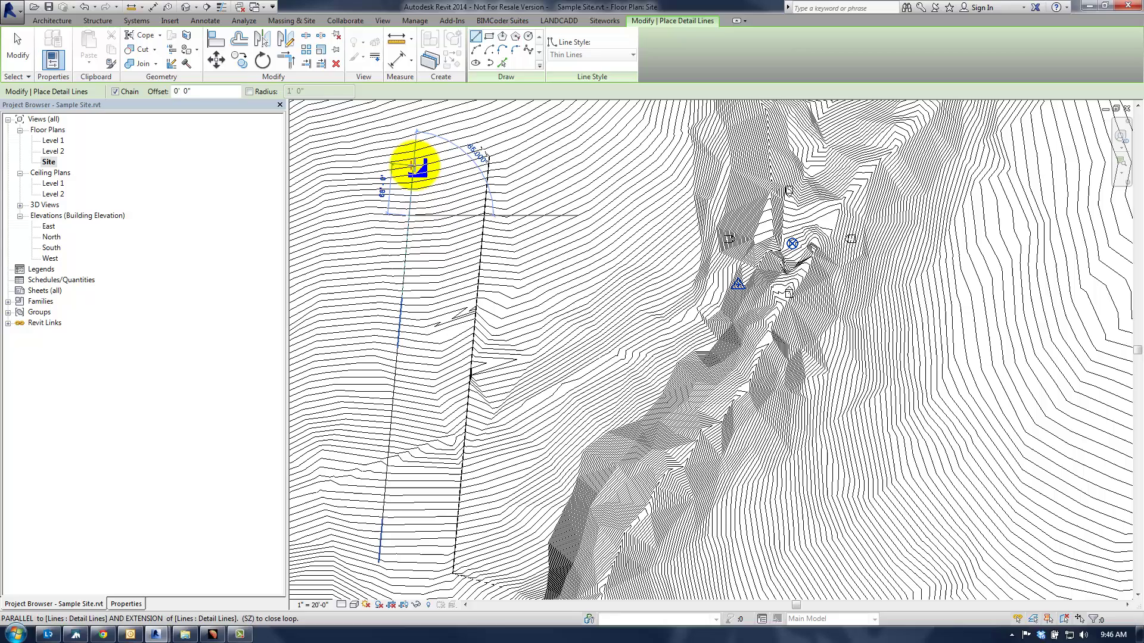
pyautogui.press('Escape')
pyautogui.scroll(-3, 421, 299)
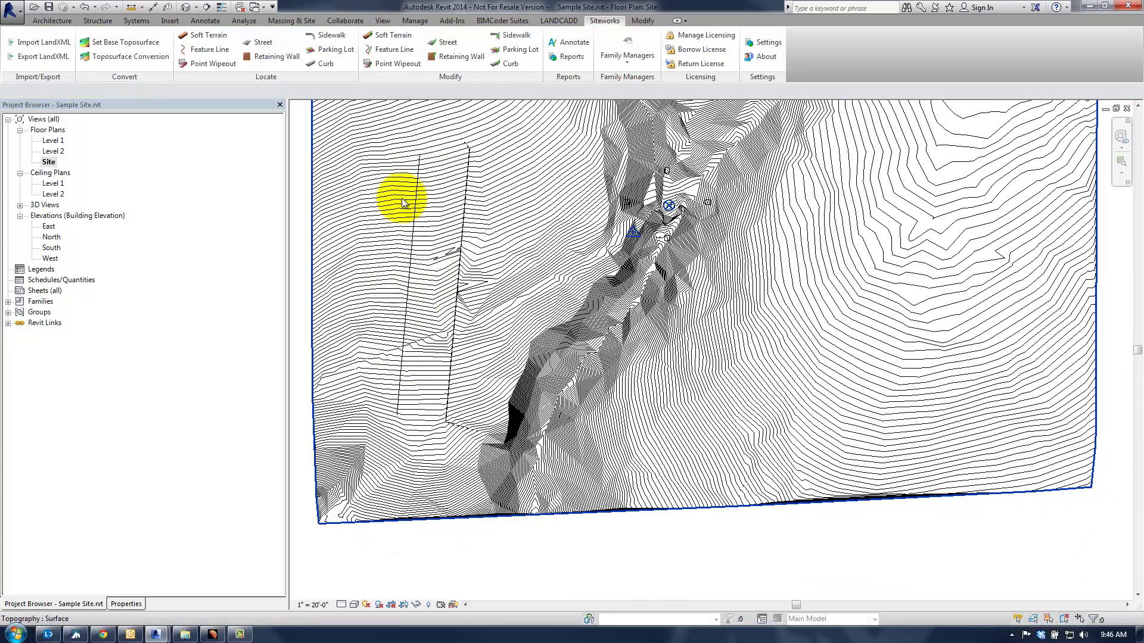
# Insert a curb on the new multi-segment detail line, associated with the Proposed Toposurface.
pyautogui.click(322, 63)
pyautogui.click(245, 171)
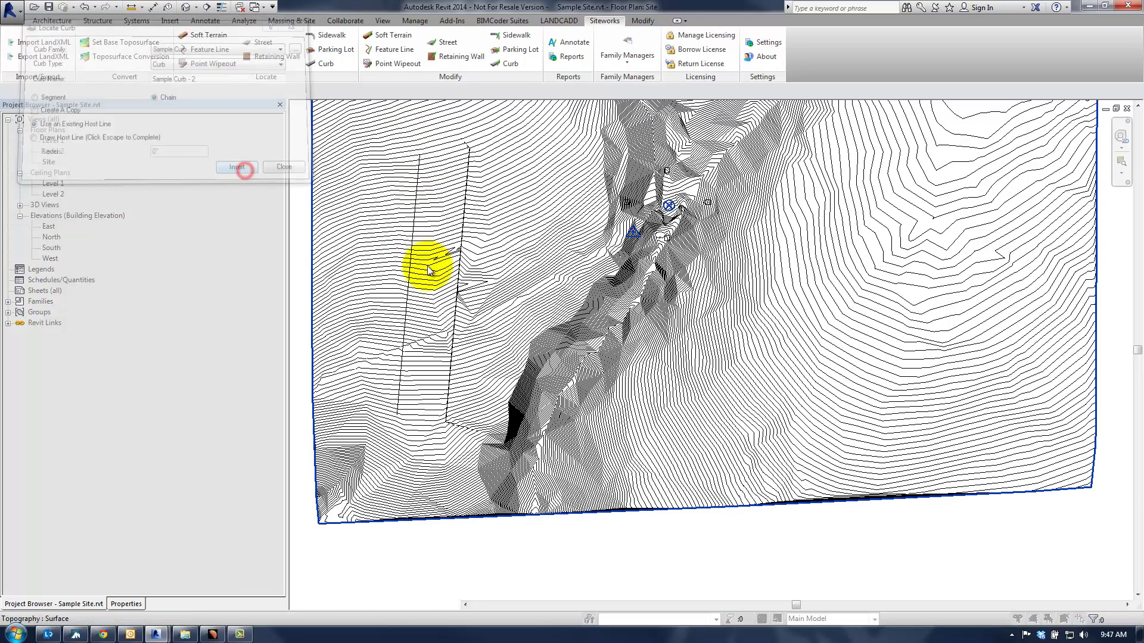
pyautogui.click(409, 263)
pyautogui.click(388, 279)
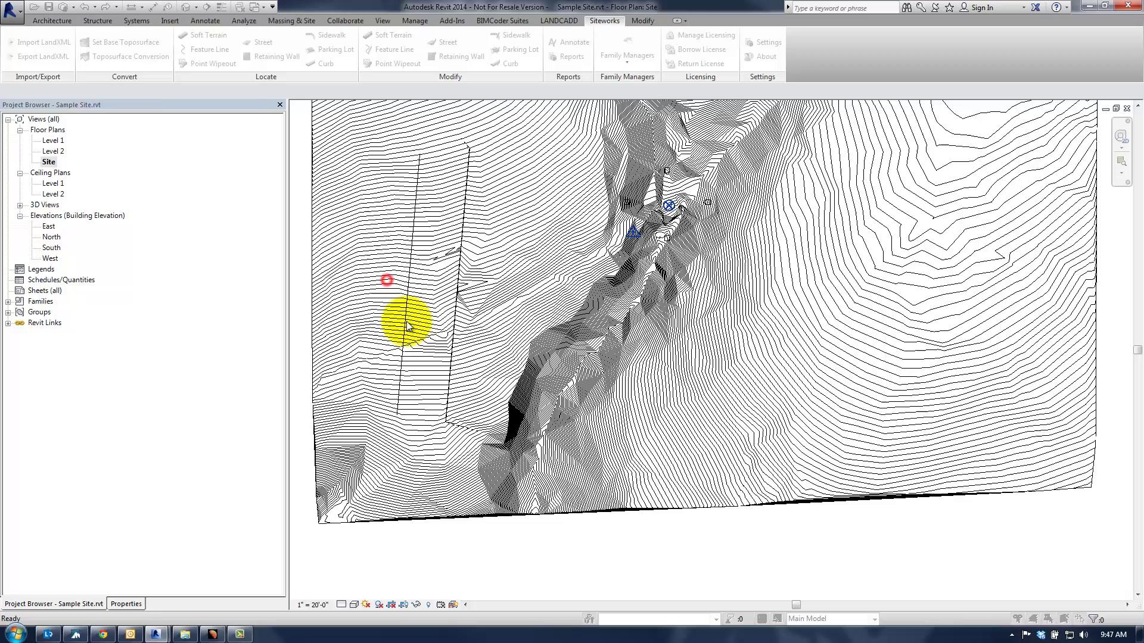
pyautogui.click(76, 122)
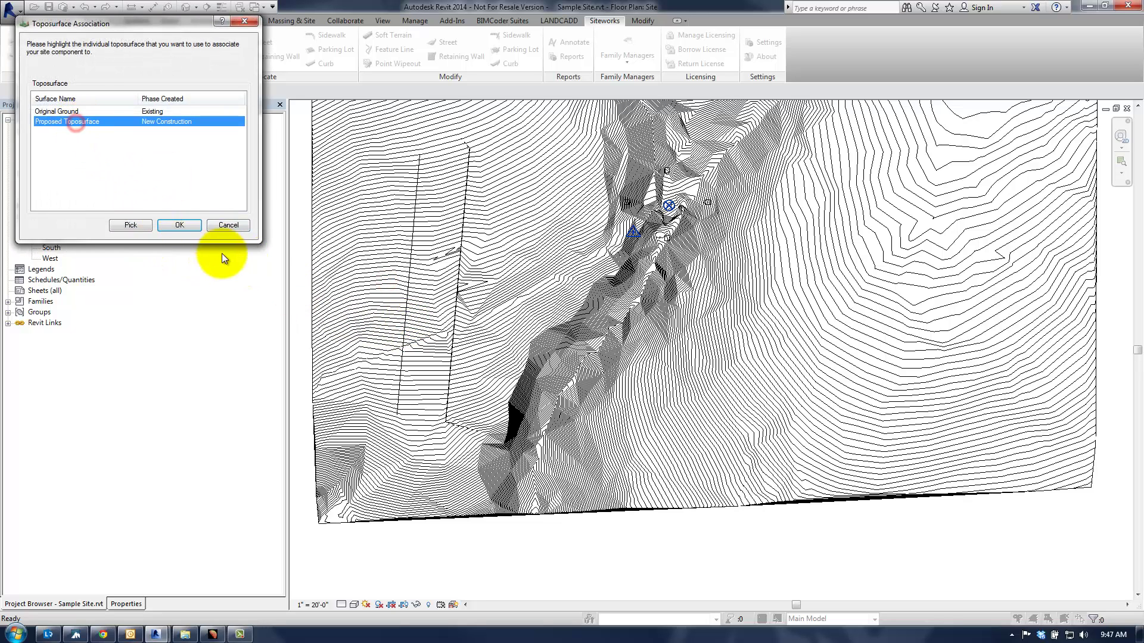
pyautogui.click(188, 226)
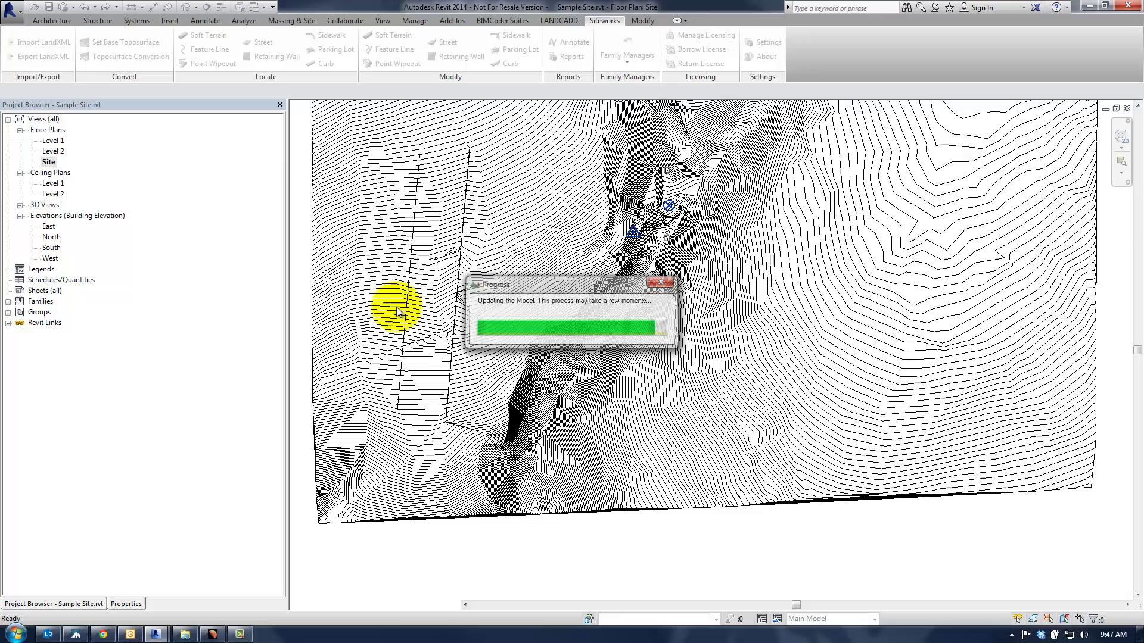
# Close curb placement and zoom into the default 3D view of the site.
pyautogui.click(288, 169)
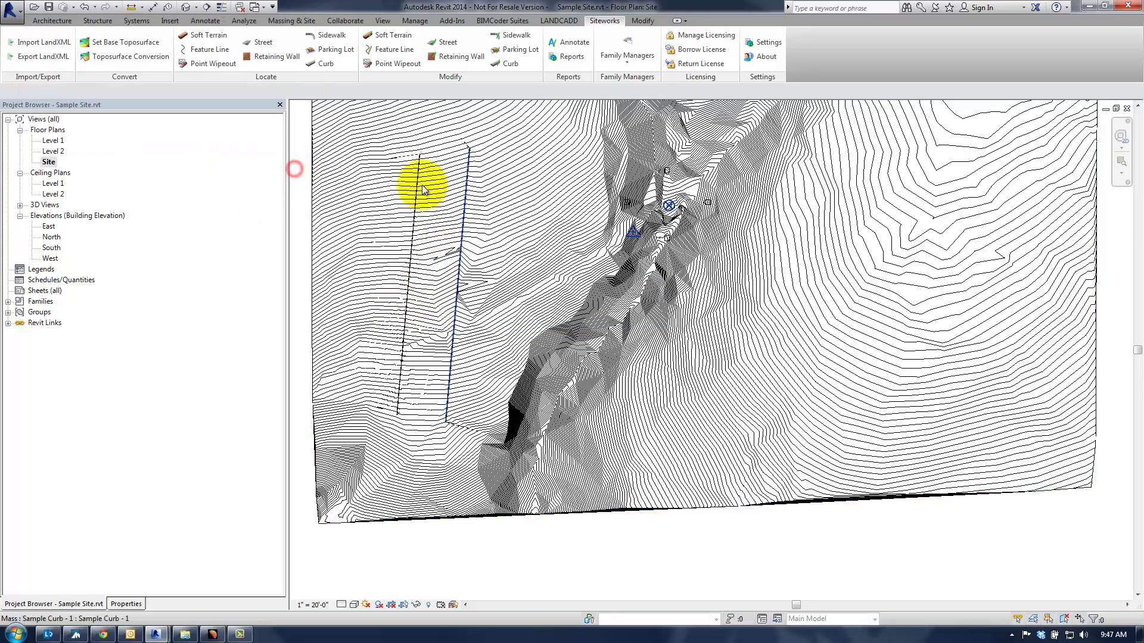
pyautogui.scroll(2, 417, 238)
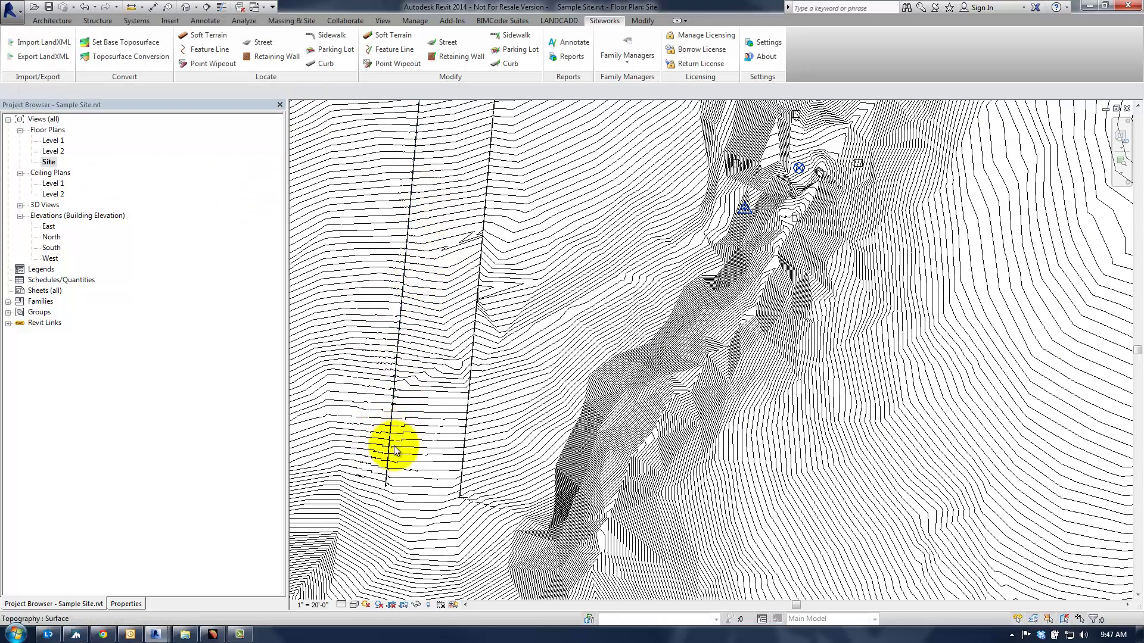
pyautogui.scroll(1, 393, 423)
pyautogui.scroll(-1, 434, 376)
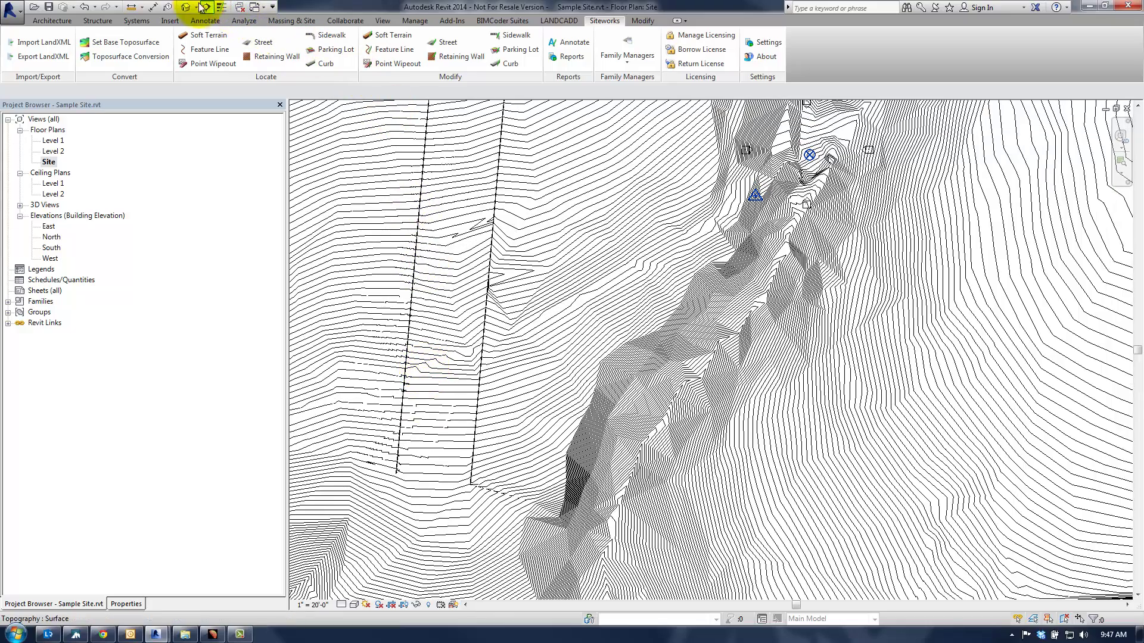
pyautogui.click(185, 7)
pyautogui.scroll(2, 542, 263)
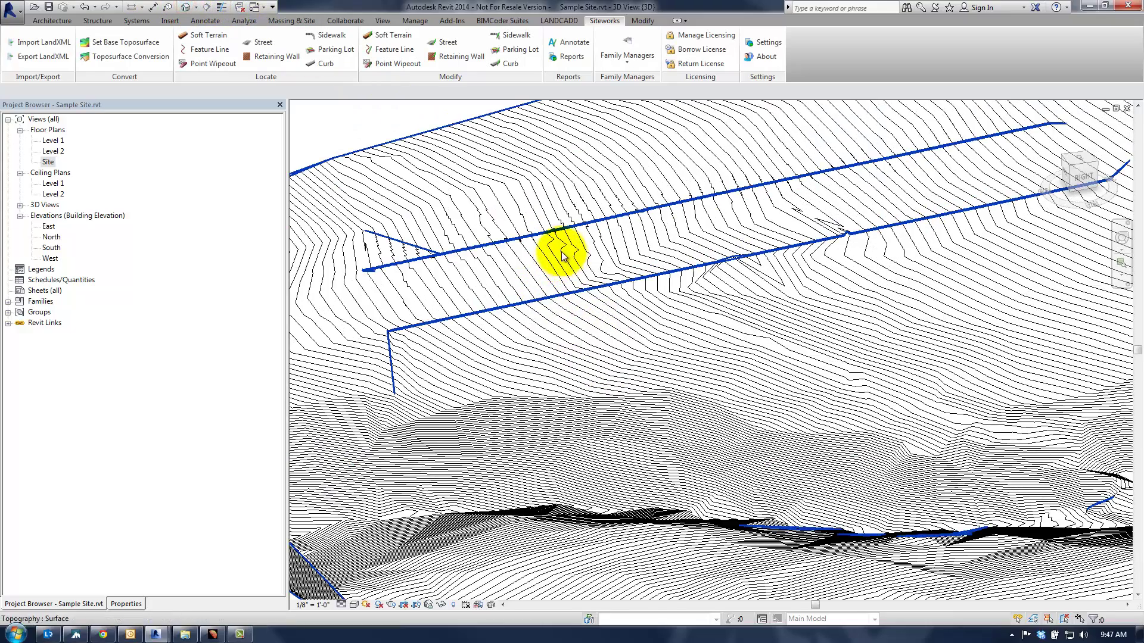
pyautogui.scroll(2, 471, 322)
pyautogui.scroll(1, 486, 313)
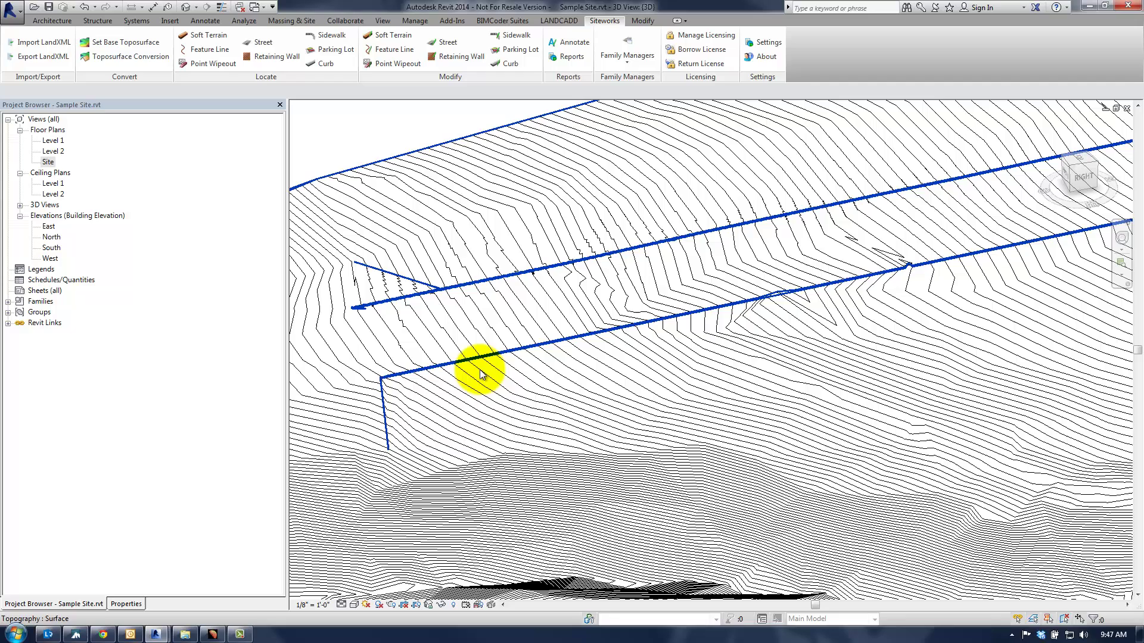
# Hide the Mass model category in the 3D view's Visibility/Graphics settings.
pyautogui.press('v')
pyautogui.press('v')
pyautogui.click(406, 316)
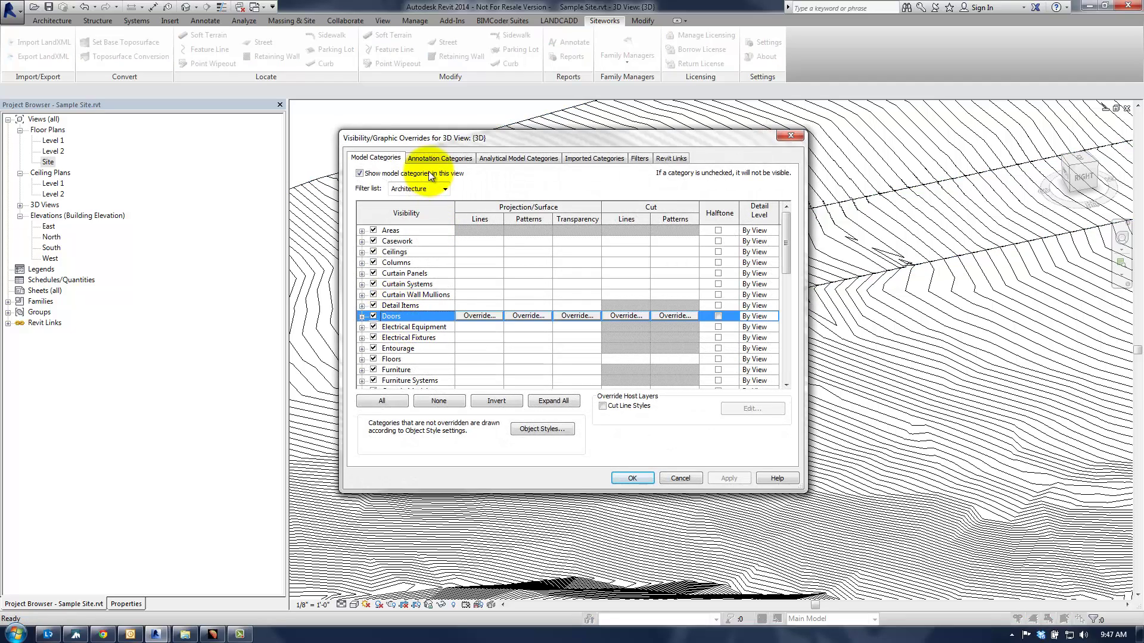
pyautogui.press('m')
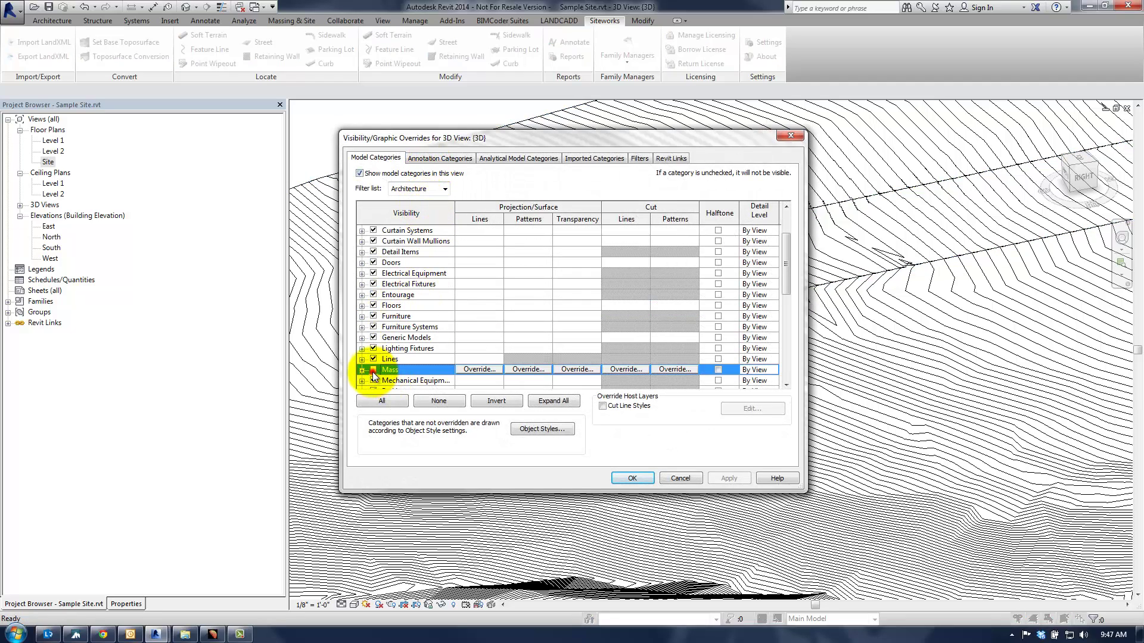
pyautogui.click(715, 484)
pyautogui.click(647, 478)
pyautogui.scroll(3, 581, 316)
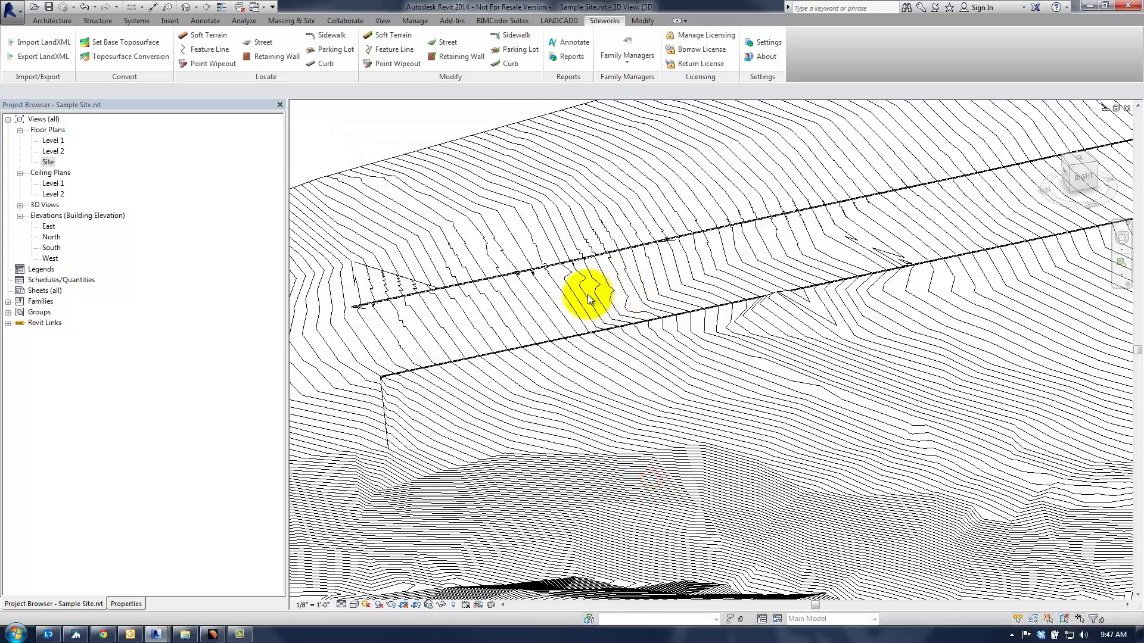
pyautogui.moveTo(587, 294); pyautogui.dragTo(562, 294, button='middle')
pyautogui.scroll(-3, 562, 293)
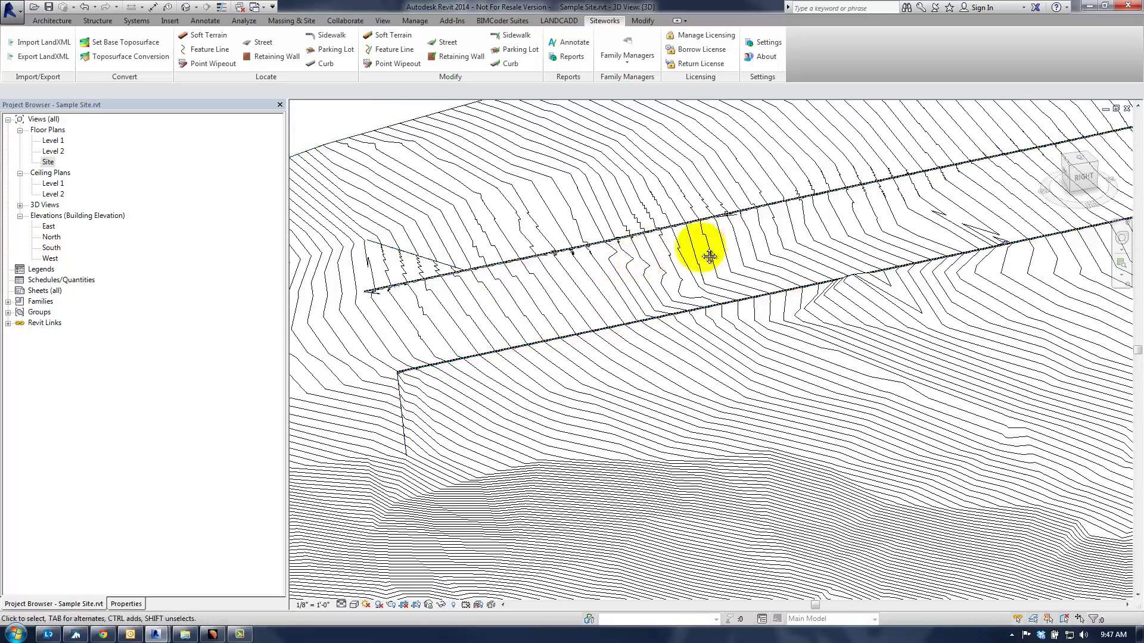
pyautogui.moveTo(782, 232); pyautogui.dragTo(677, 274, button='middle')
pyautogui.scroll(-3, 761, 255)
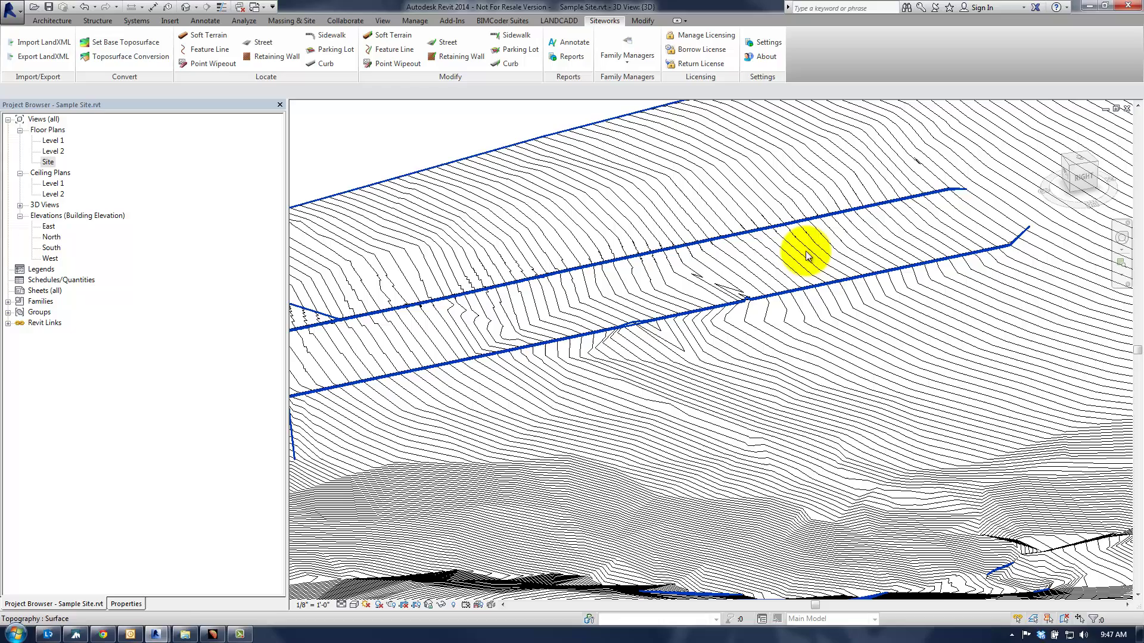
pyautogui.moveTo(642, 351); pyautogui.dragTo(641, 350, button='middle')
pyautogui.scroll(-3, 703, 312)
pyautogui.scroll(3, 850, 251)
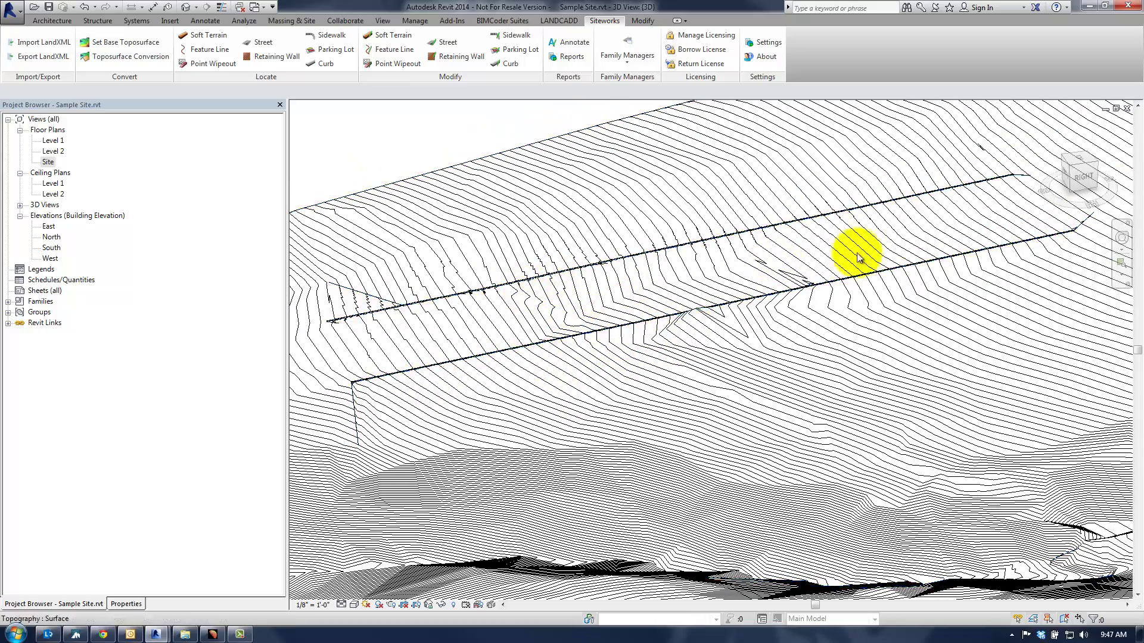